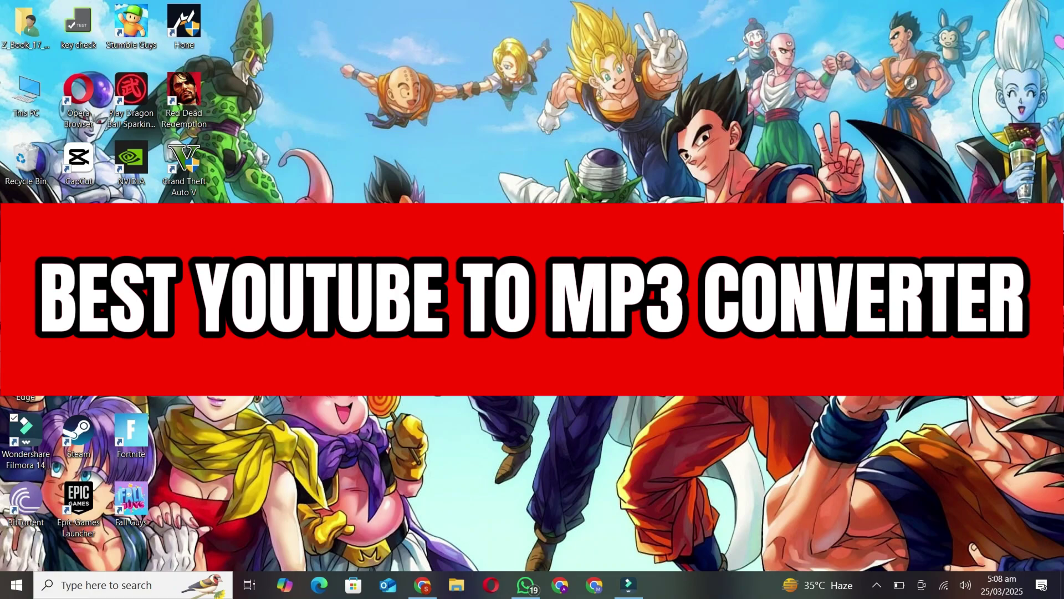
- Search Google for 'vlc media player' from a new Chrome tab
{"action": "left_click", "coordinate": [424, 585]}
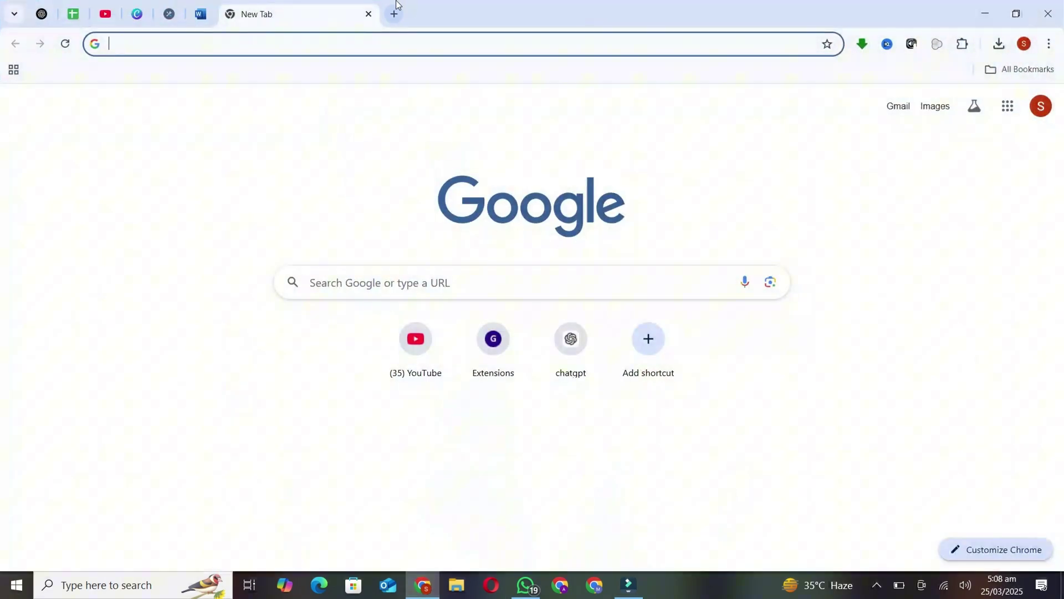
{"action": "left_click", "coordinate": [395, 46]}
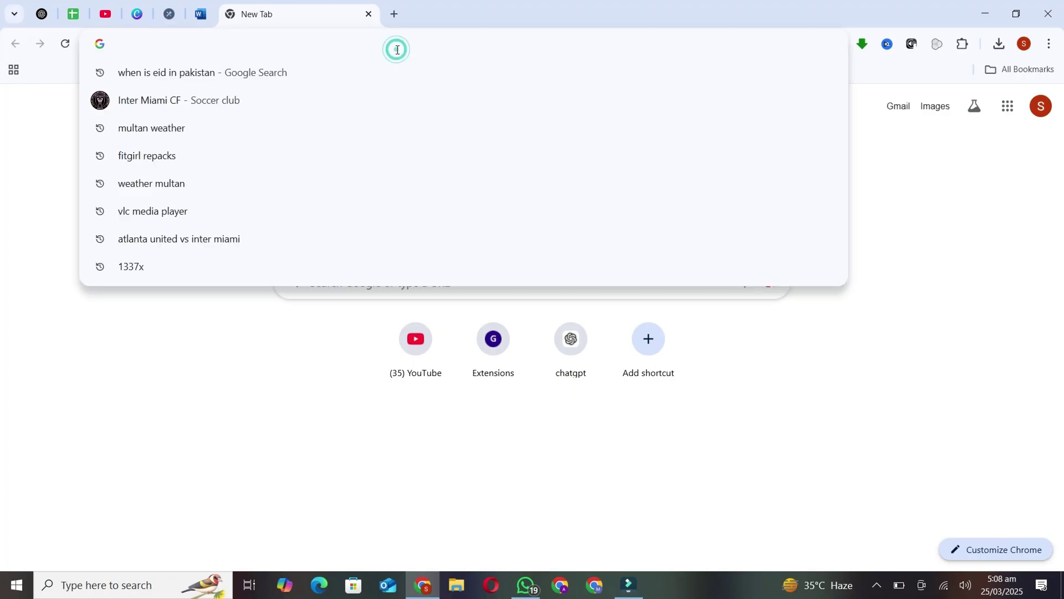
{"action": "type", "text": "vl"}
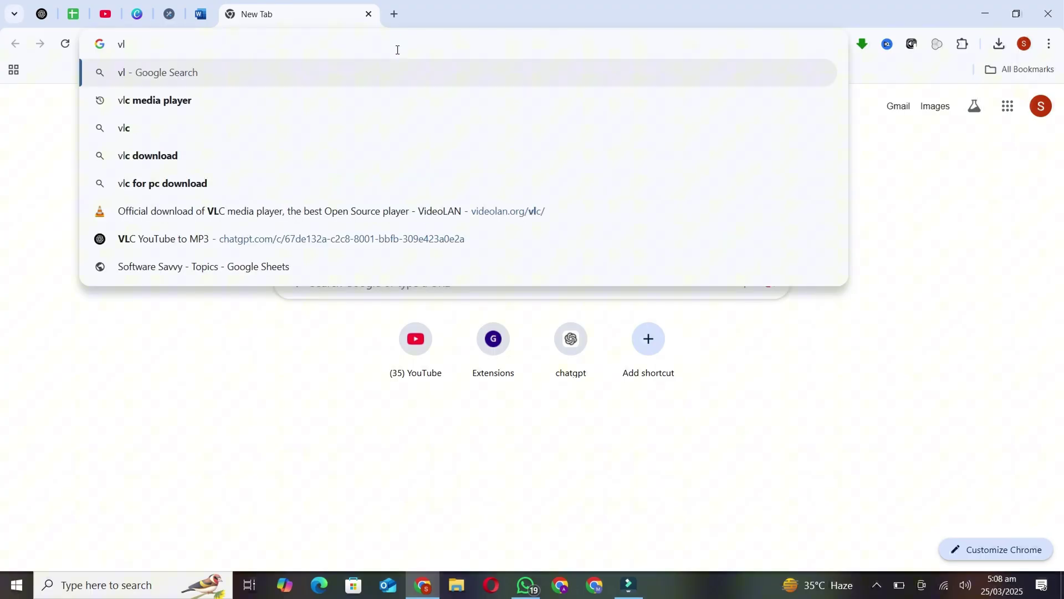
{"action": "type", "text": "c "}
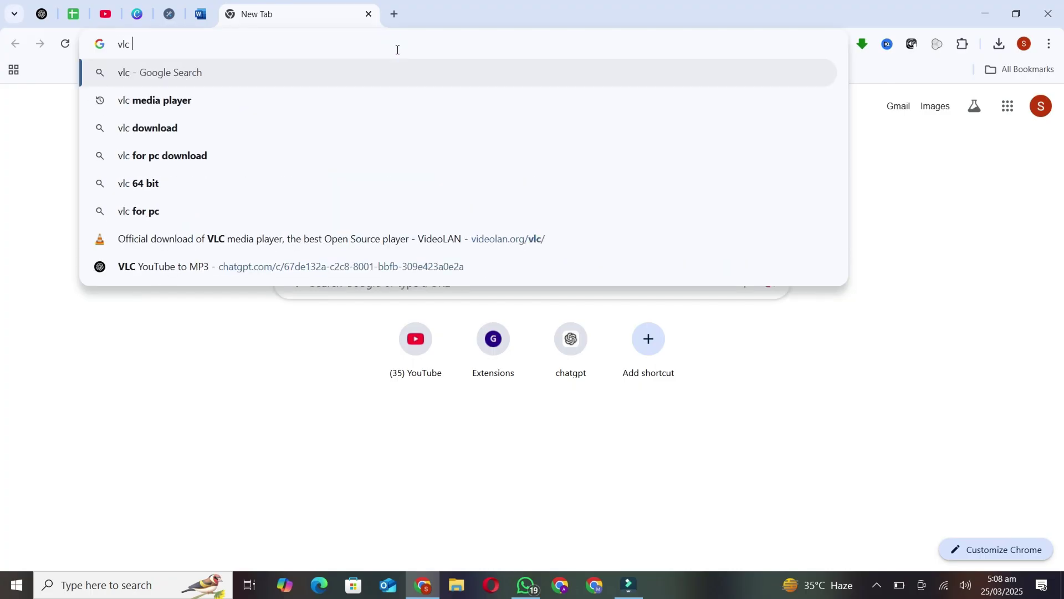
{"action": "type", "text": "media"}
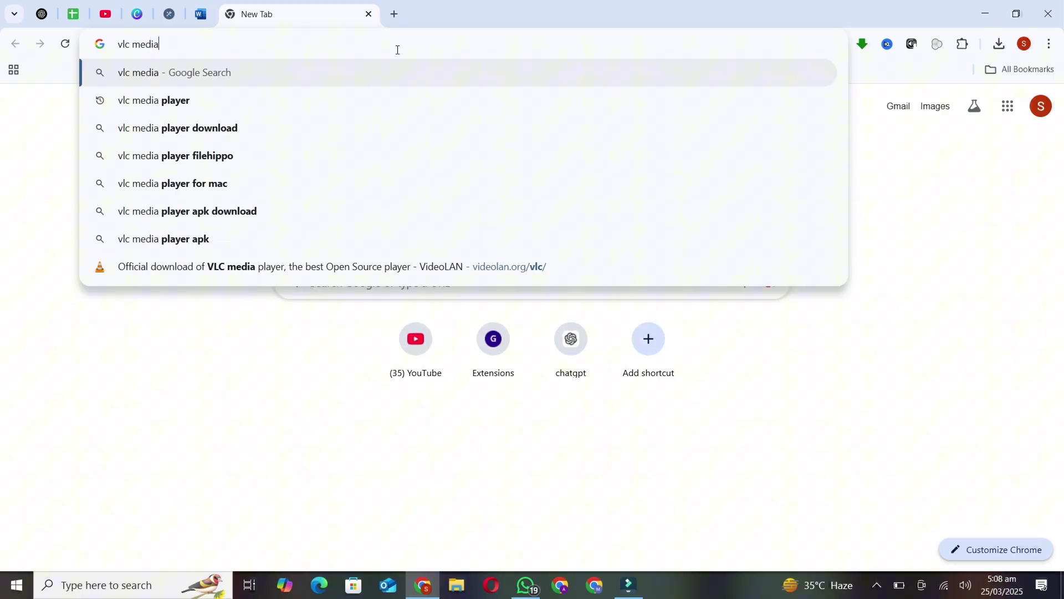
{"action": "type", "text": " player"}
{"action": "key", "text": "Return"}
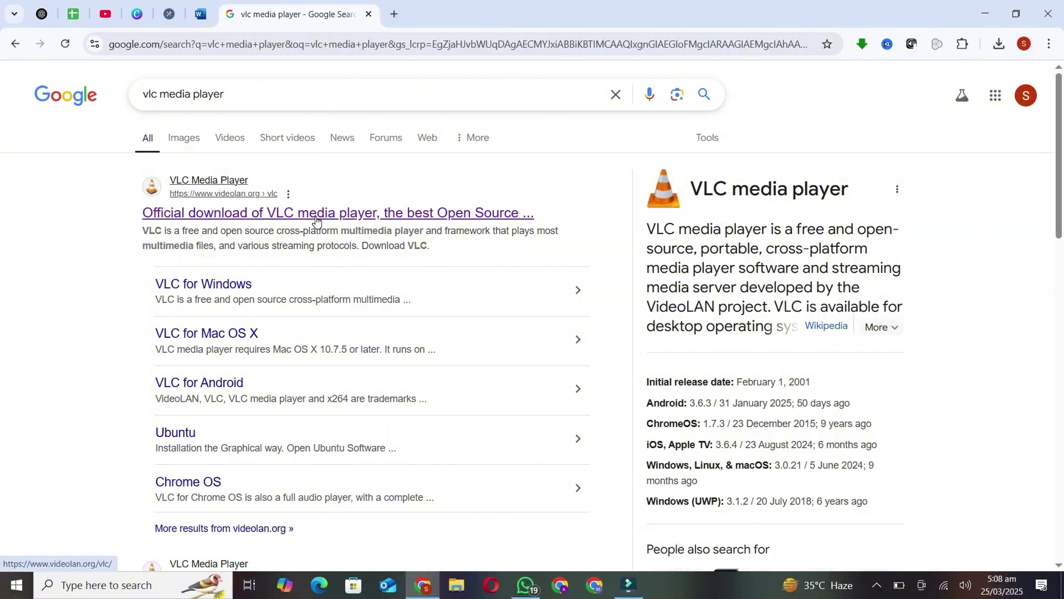
- Download the VLC 3.0.21 64-bit Windows installer from videolan.org and show it in Downloads
{"action": "left_click", "coordinate": [316, 216]}
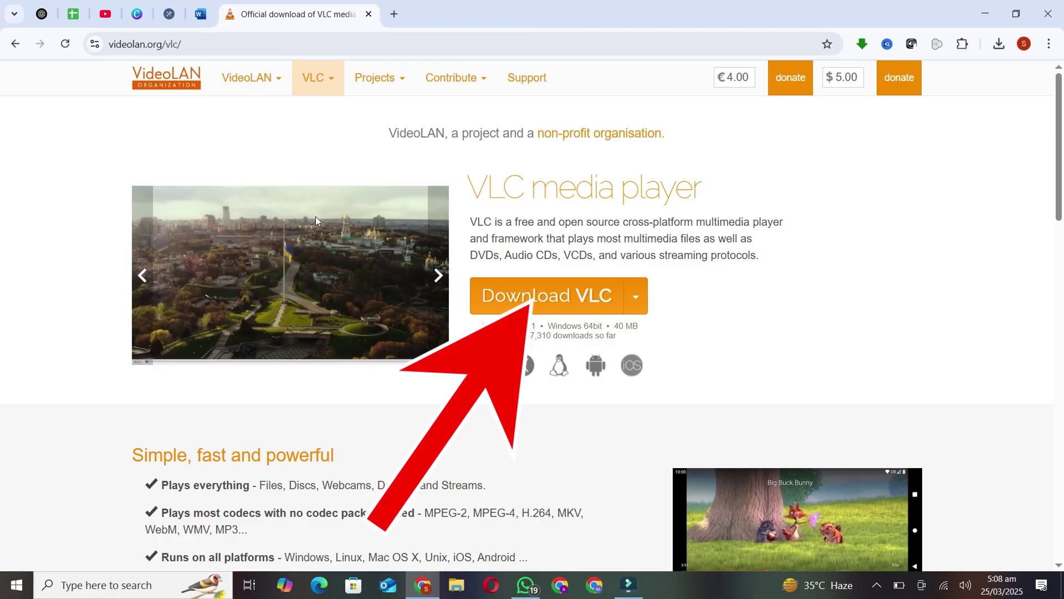
{"action": "left_click", "coordinate": [516, 299]}
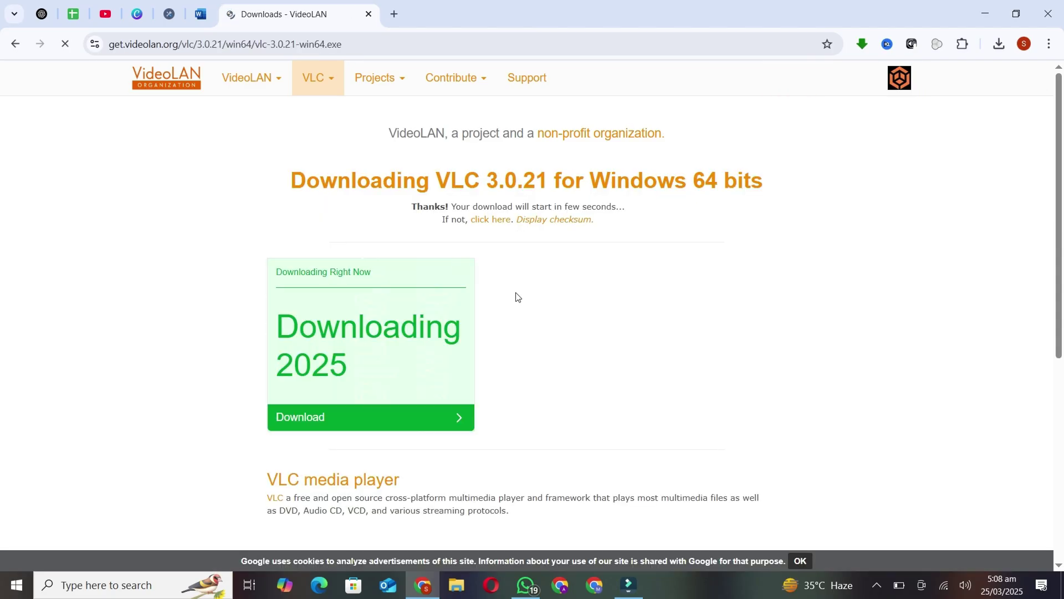
{"action": "left_click", "coordinate": [1000, 43]}
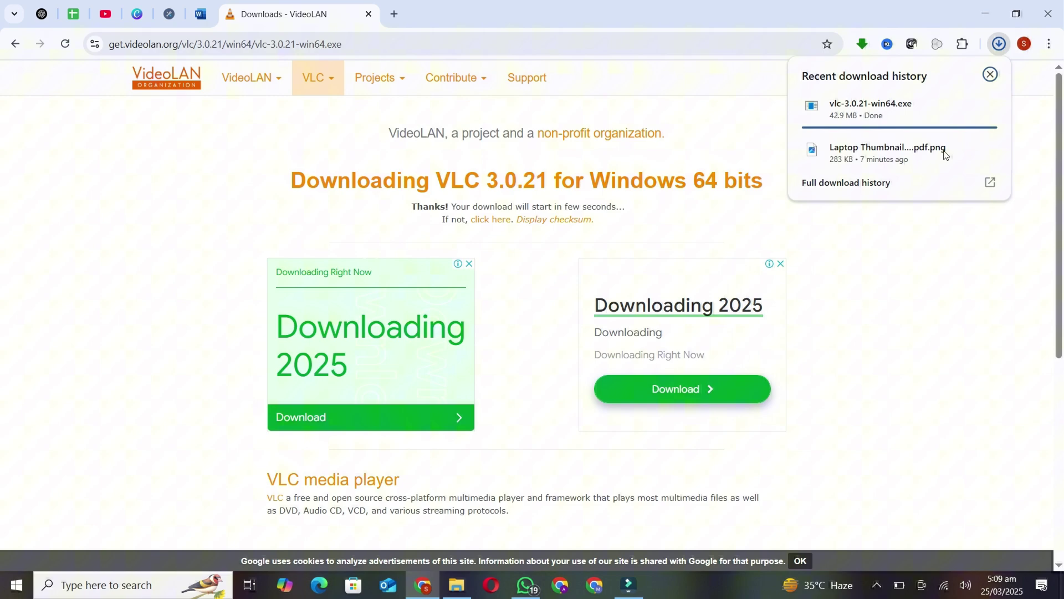
{"action": "left_click", "coordinate": [990, 109]}
- Install VLC in English with the default components and install folder, then finish setup
{"action": "double_click", "coordinate": [231, 108]}
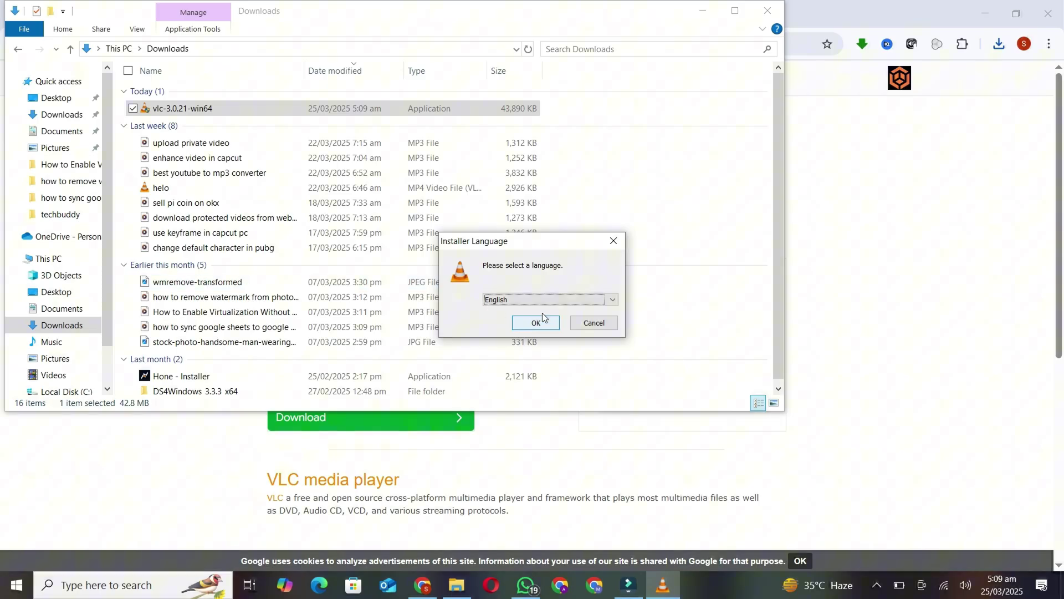
{"action": "left_click", "coordinate": [526, 322]}
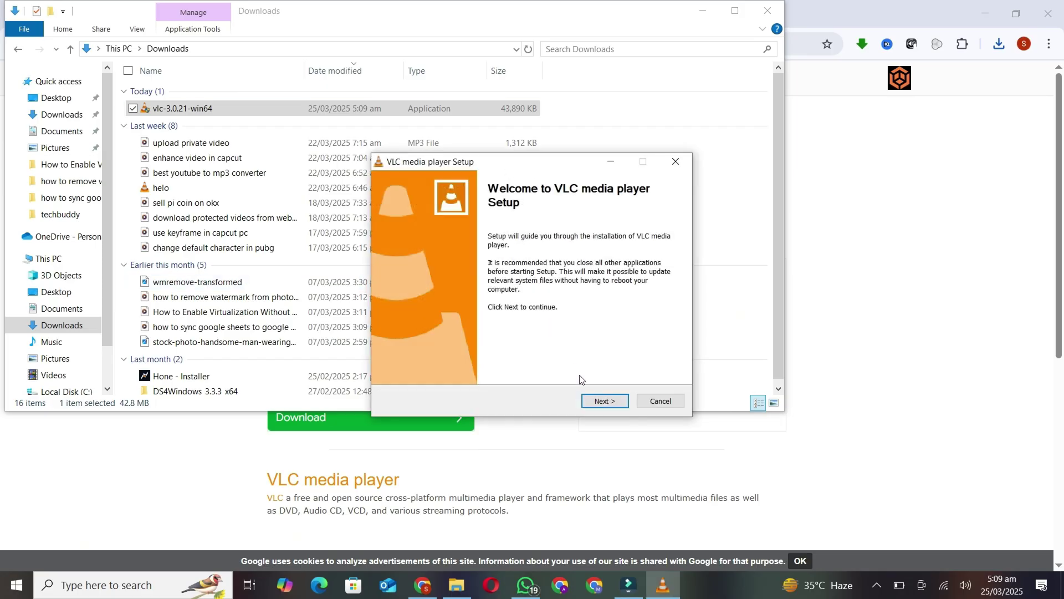
{"action": "left_click", "coordinate": [596, 403]}
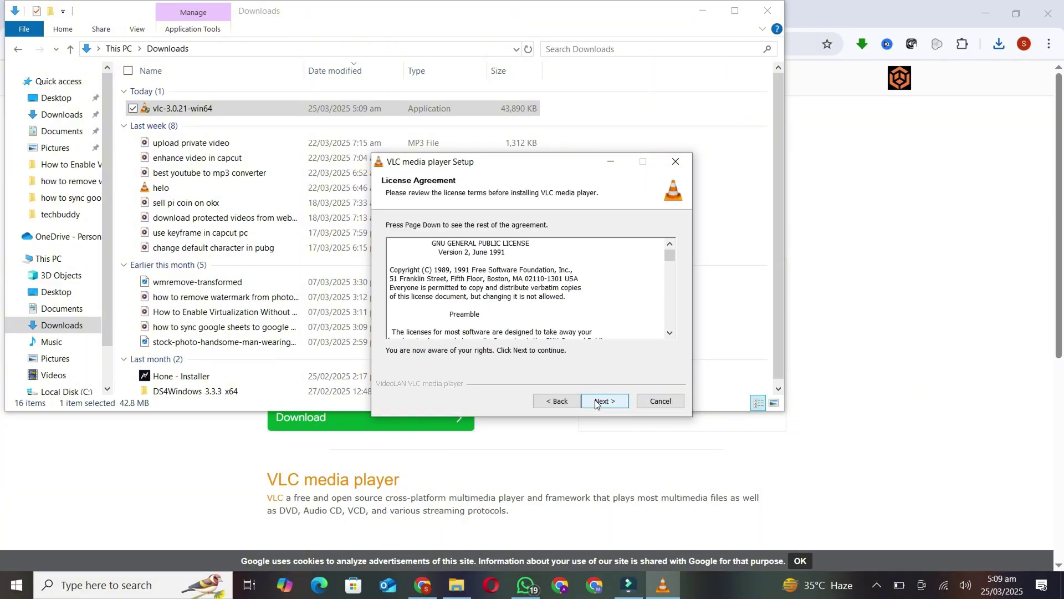
{"action": "left_click", "coordinate": [596, 404]}
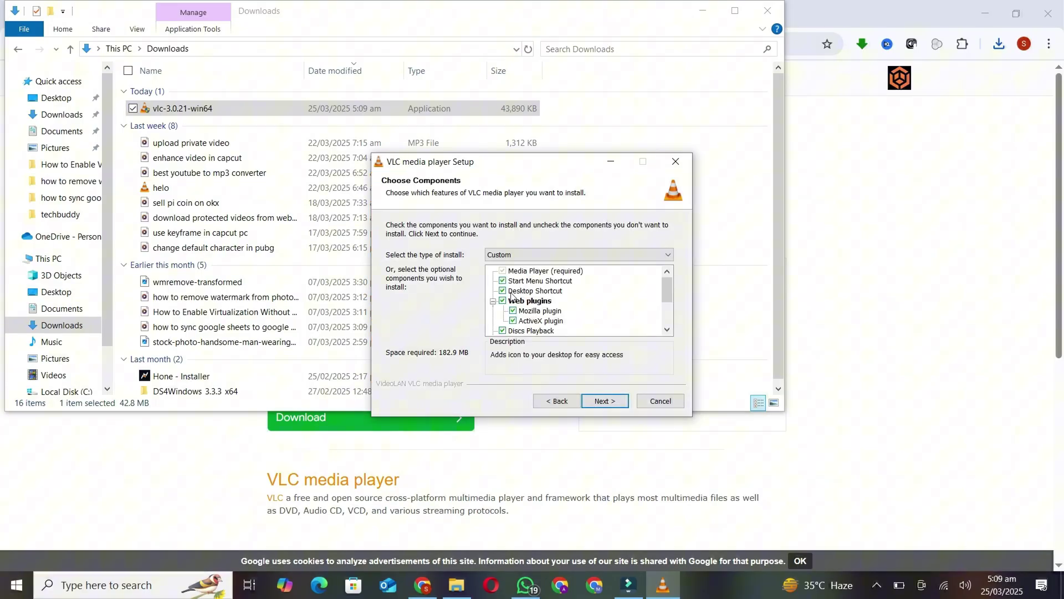
{"action": "left_click", "coordinate": [614, 402]}
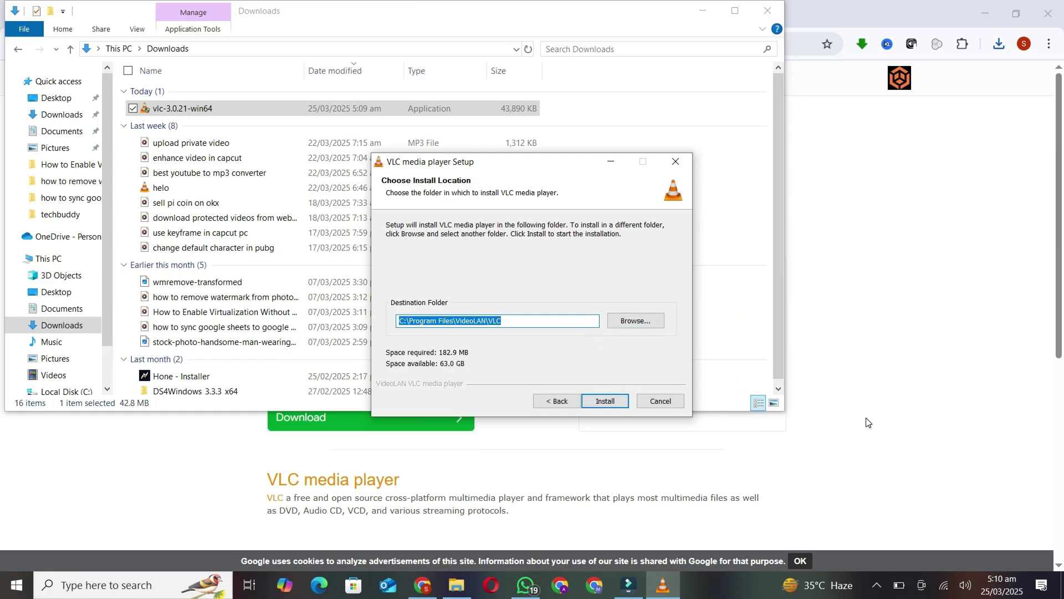
{"action": "left_click", "coordinate": [613, 400]}
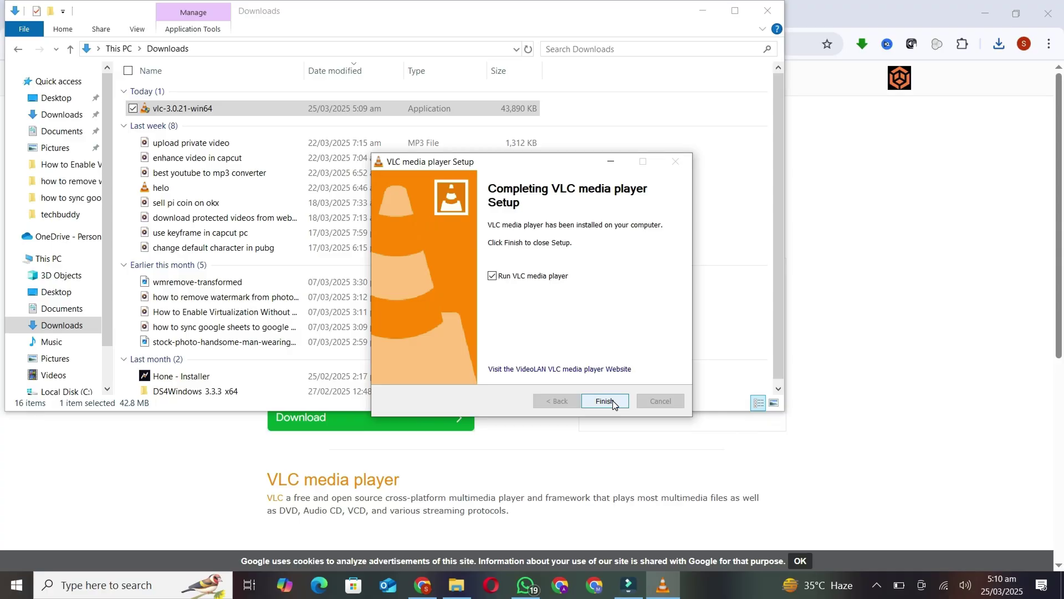
{"action": "left_click", "coordinate": [613, 400]}
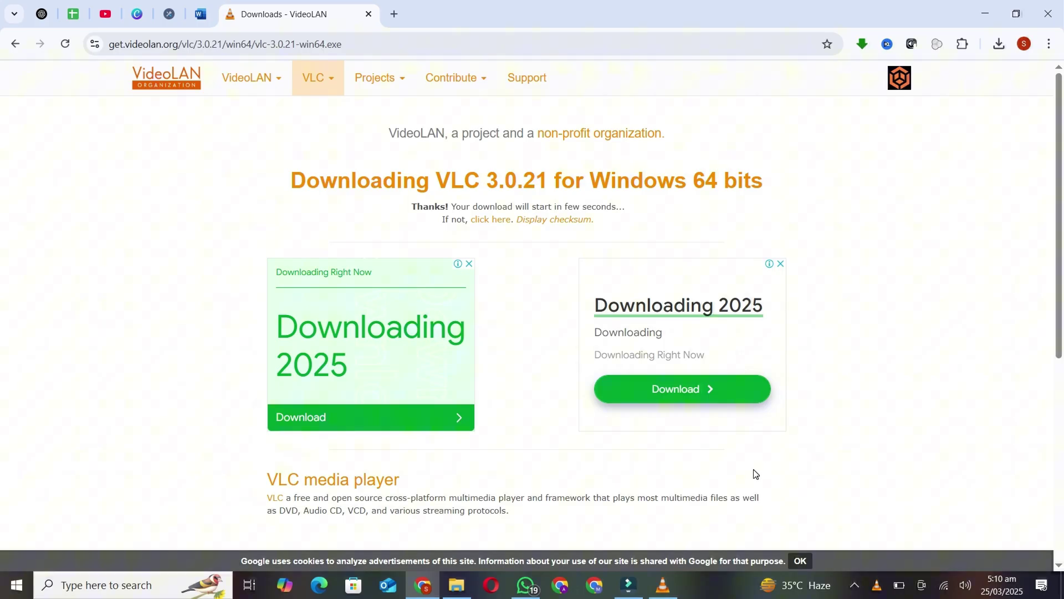
- Search for 'youtube' in a new tab and open the YouTube home page
{"action": "left_click", "coordinate": [395, 16]}
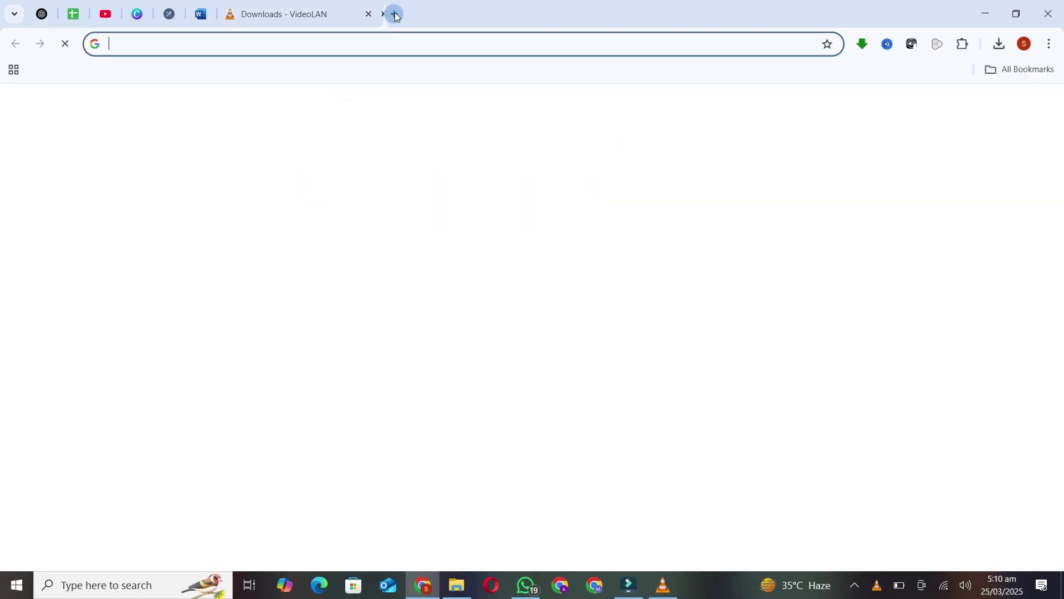
{"action": "left_click", "coordinate": [393, 43]}
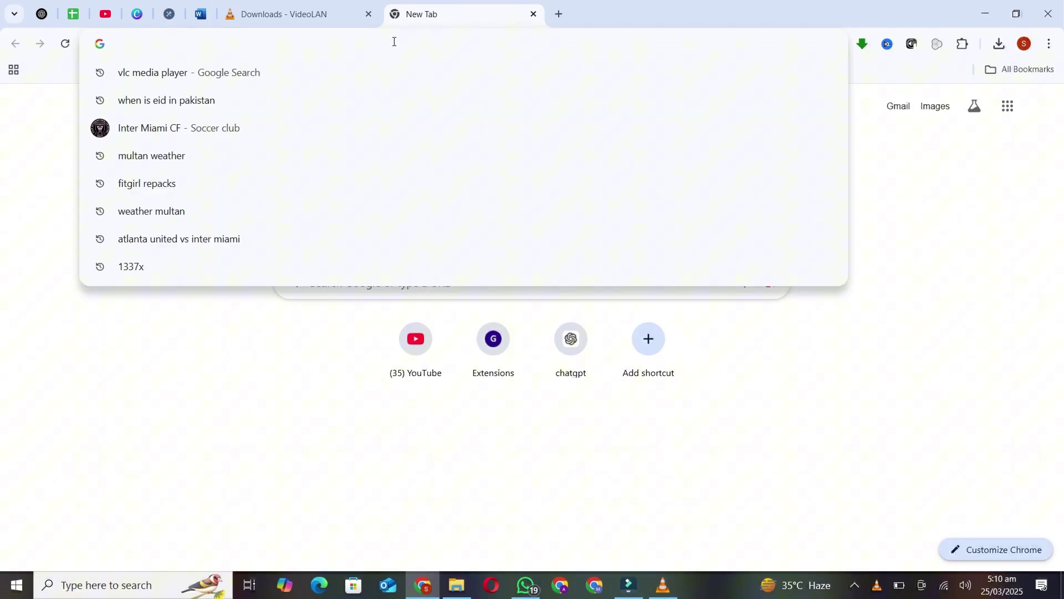
{"action": "type", "text": "you"}
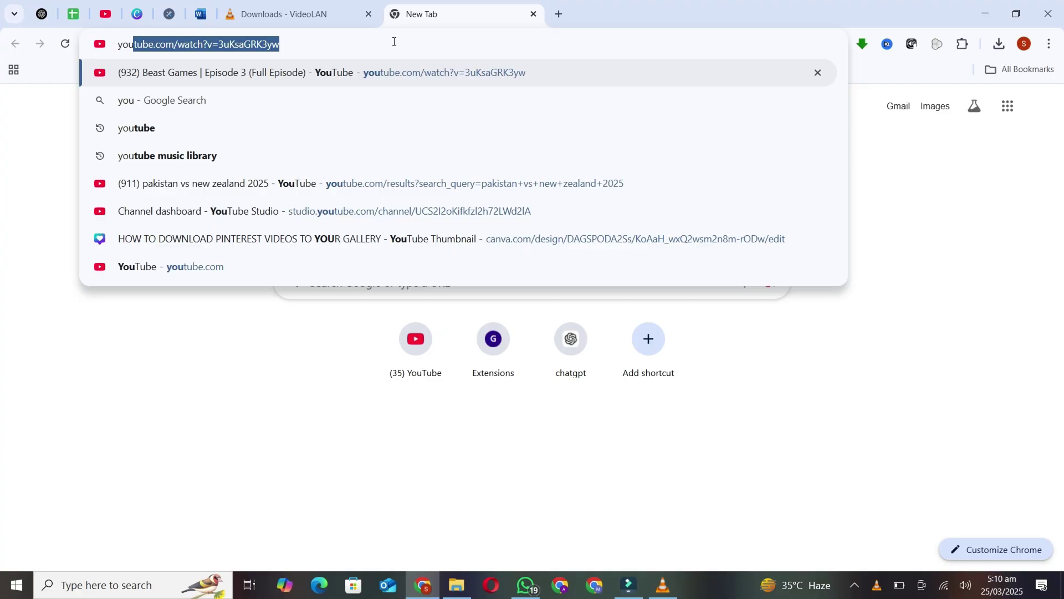
{"action": "type", "text": "tube"}
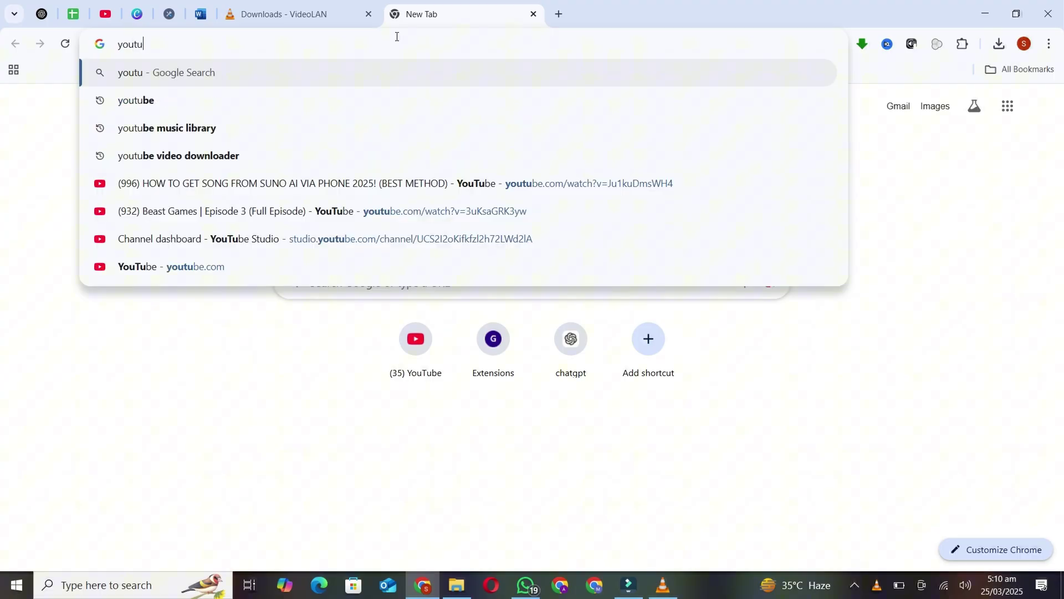
{"action": "key", "text": "Delete"}
{"action": "key", "text": "Return"}
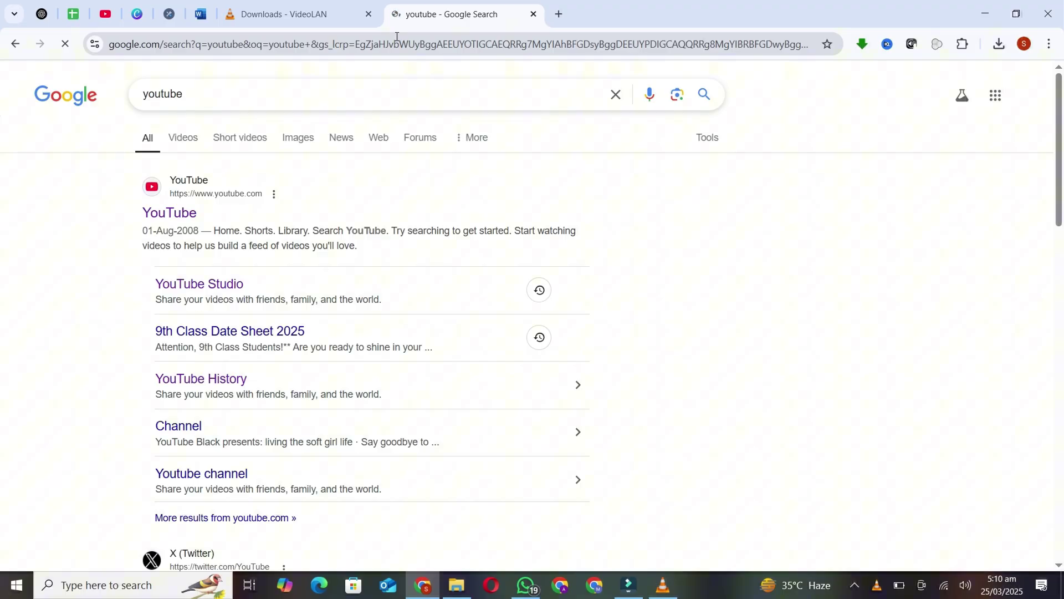
{"action": "left_click", "coordinate": [160, 215]}
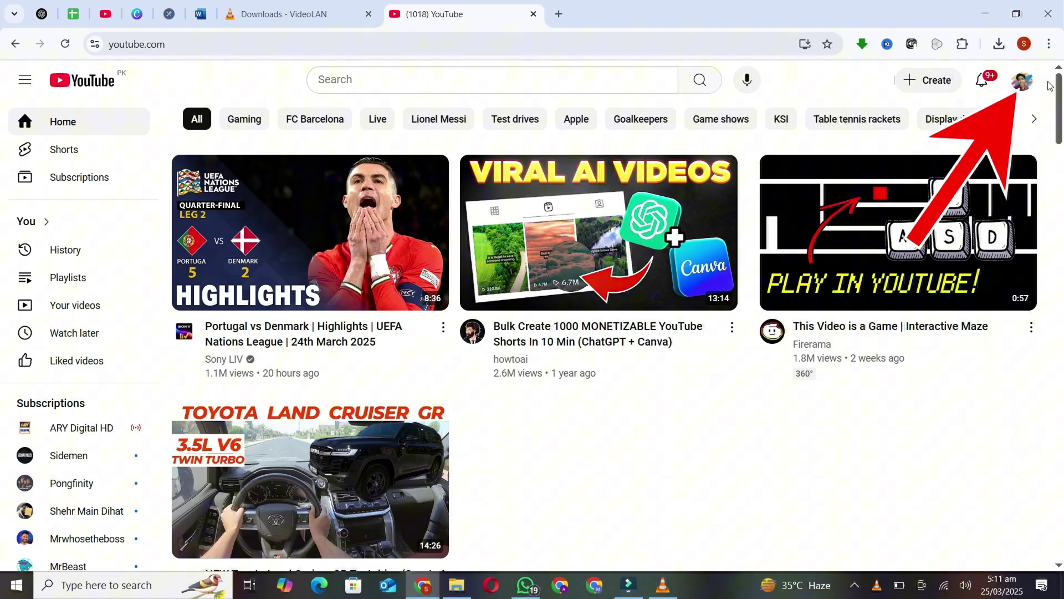
{"action": "left_click", "coordinate": [1021, 80]}
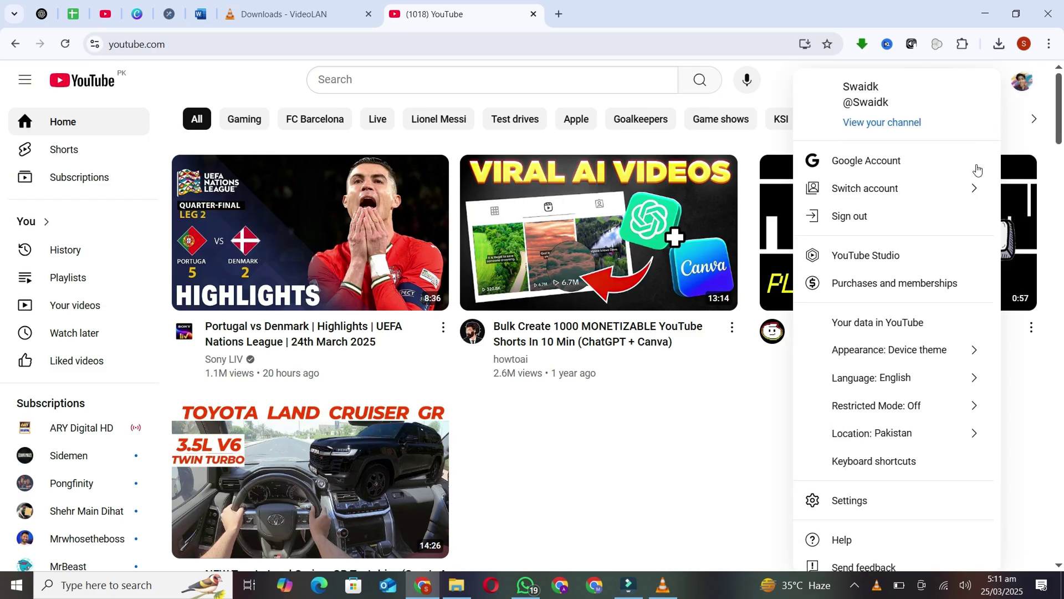
{"action": "left_click", "coordinate": [875, 259]}
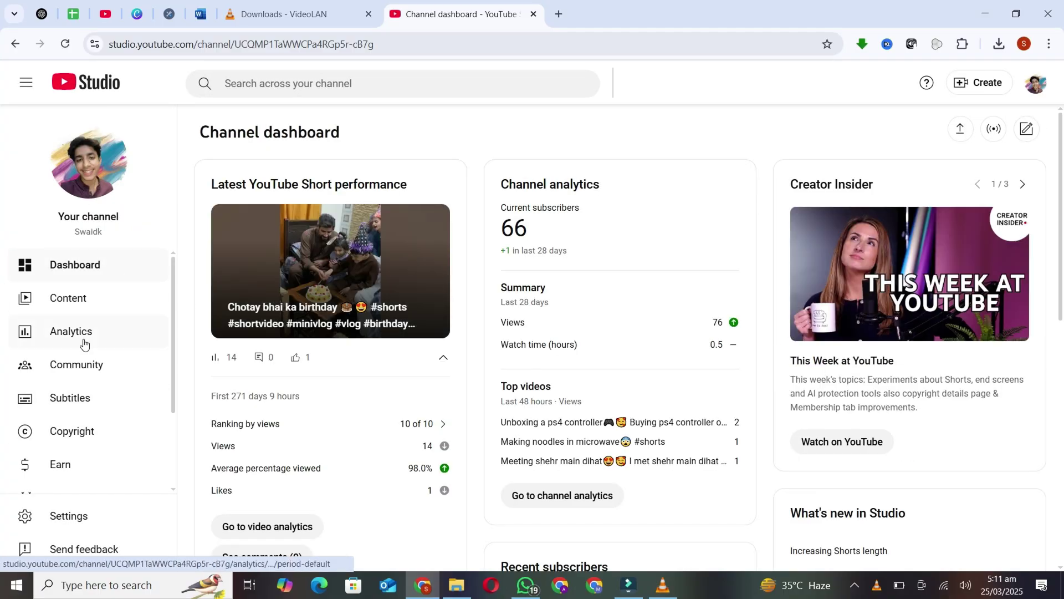
{"action": "left_click", "coordinate": [83, 301]}
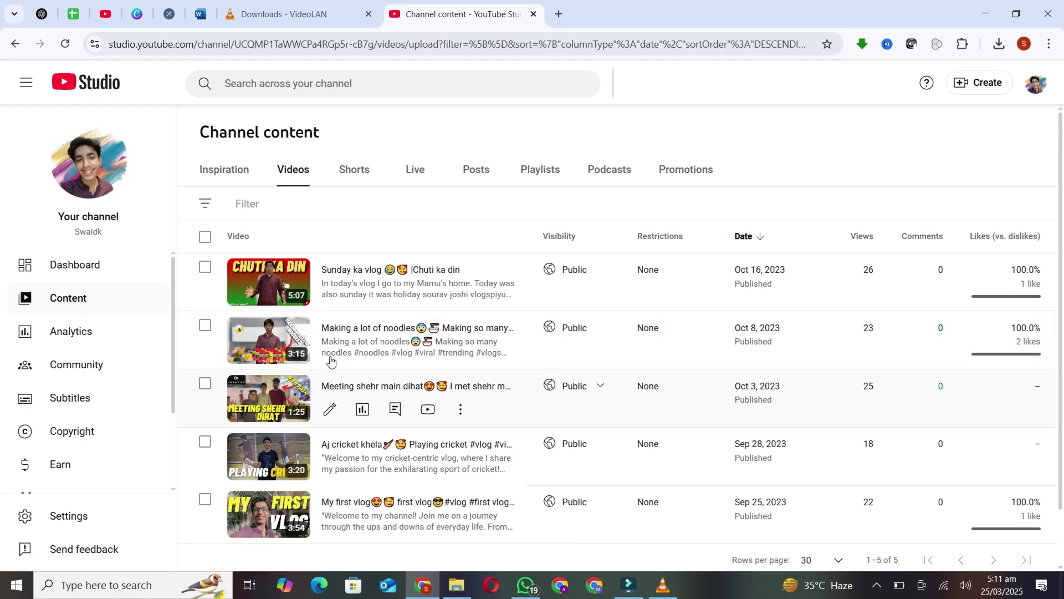
{"action": "left_click", "coordinate": [354, 170]}
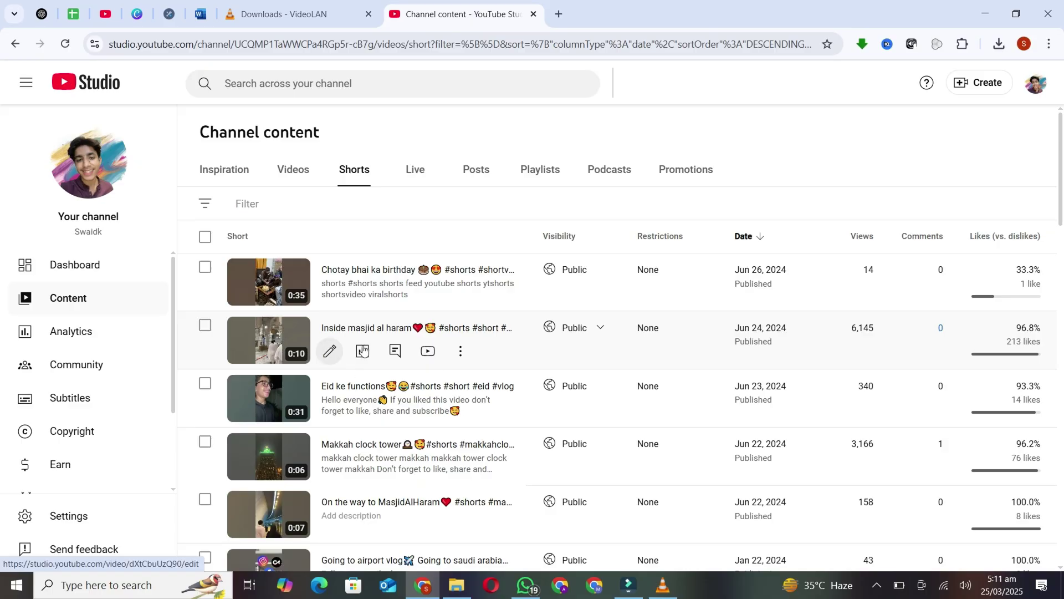
- Download the second Short and show the MP4 in Downloads sorted by type
{"action": "left_click", "coordinate": [461, 352]}
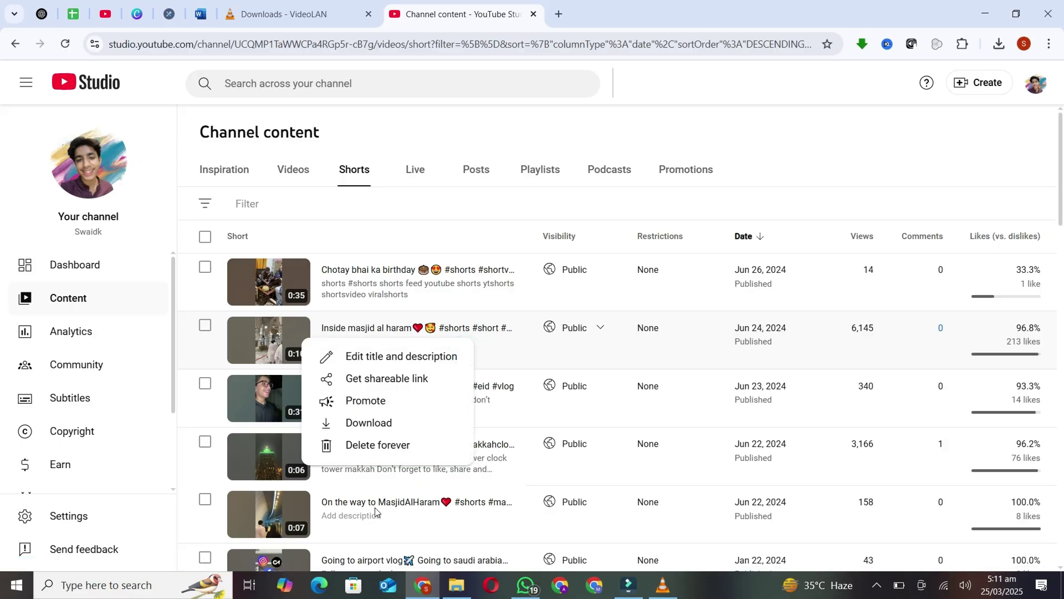
{"action": "left_click", "coordinate": [358, 421]}
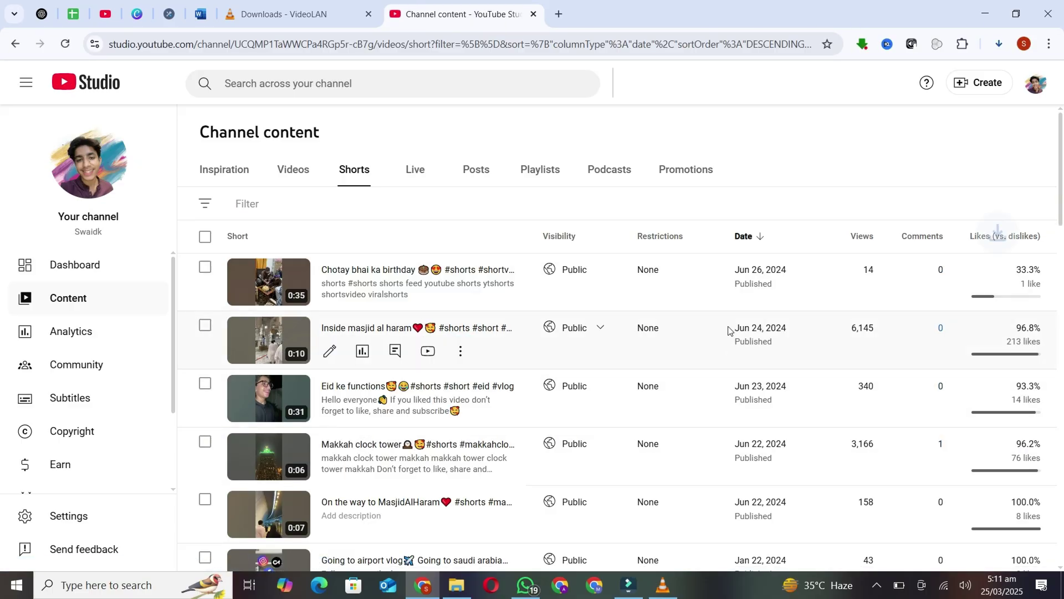
{"action": "mouse_move", "coordinate": [887, 84]}
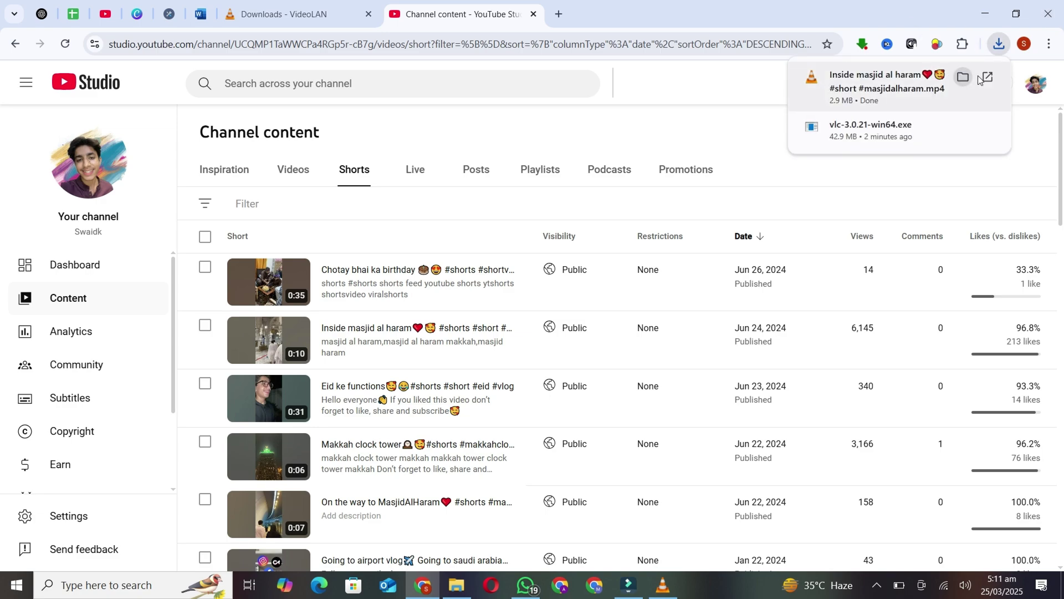
{"action": "left_click", "coordinate": [965, 78]}
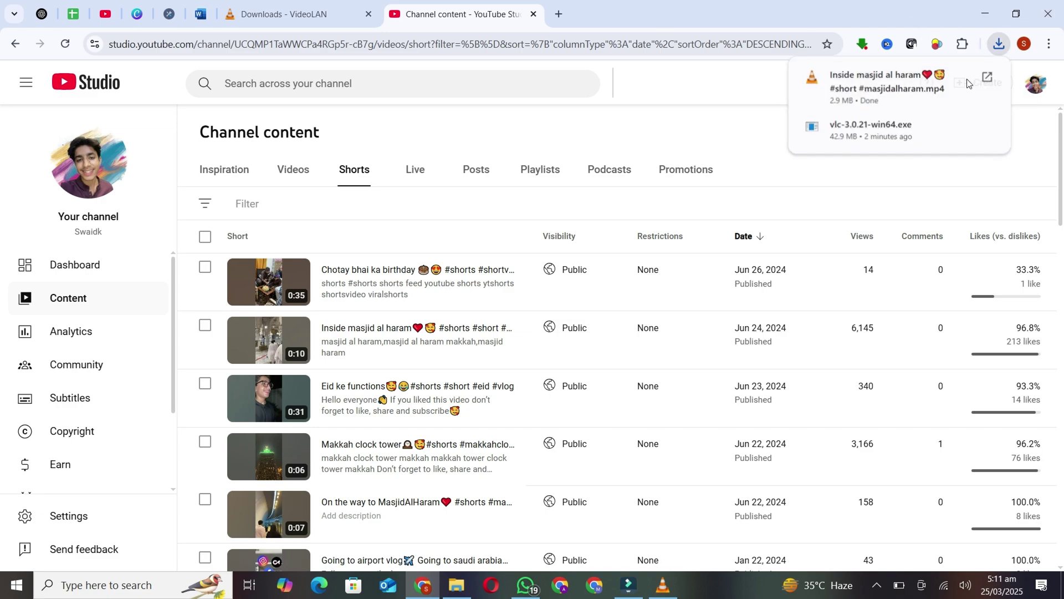
{"action": "left_click", "coordinate": [463, 88]}
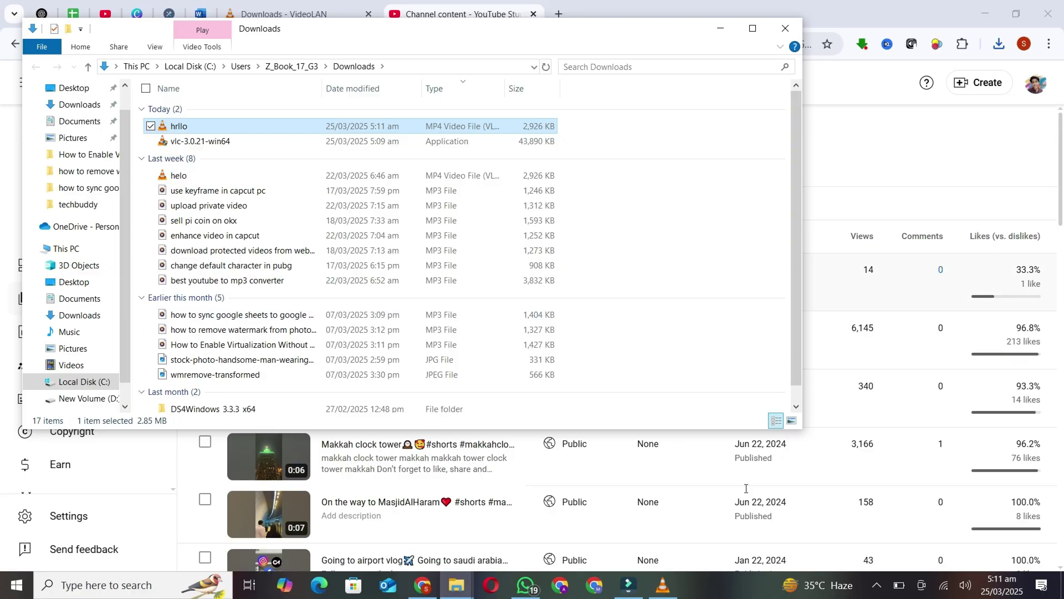
- Start Media > Convert / Save in VLC and begin adding a source file
{"action": "left_click", "coordinate": [663, 586]}
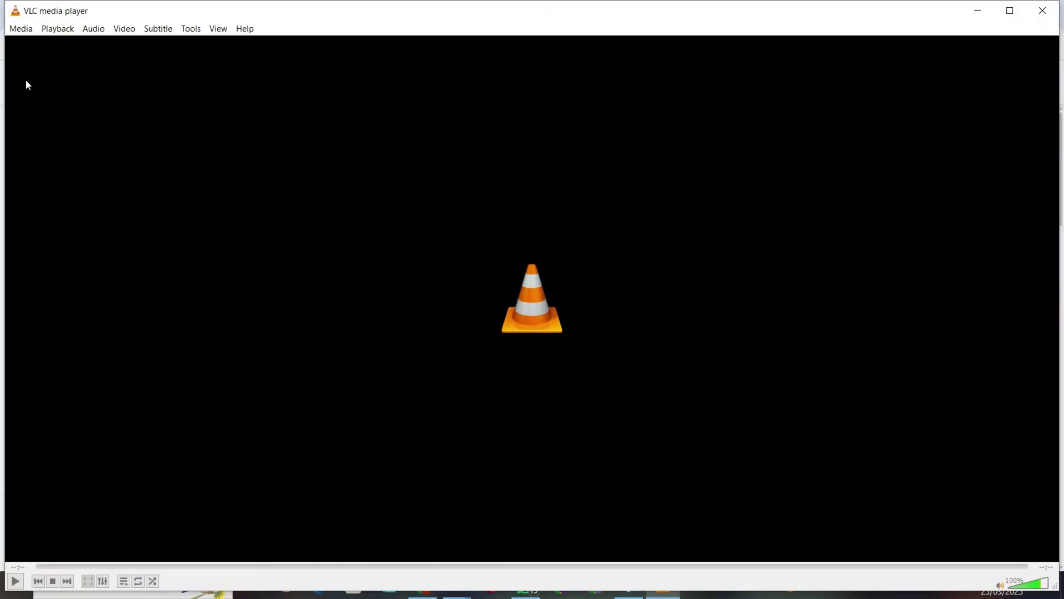
{"action": "left_click", "coordinate": [21, 28]}
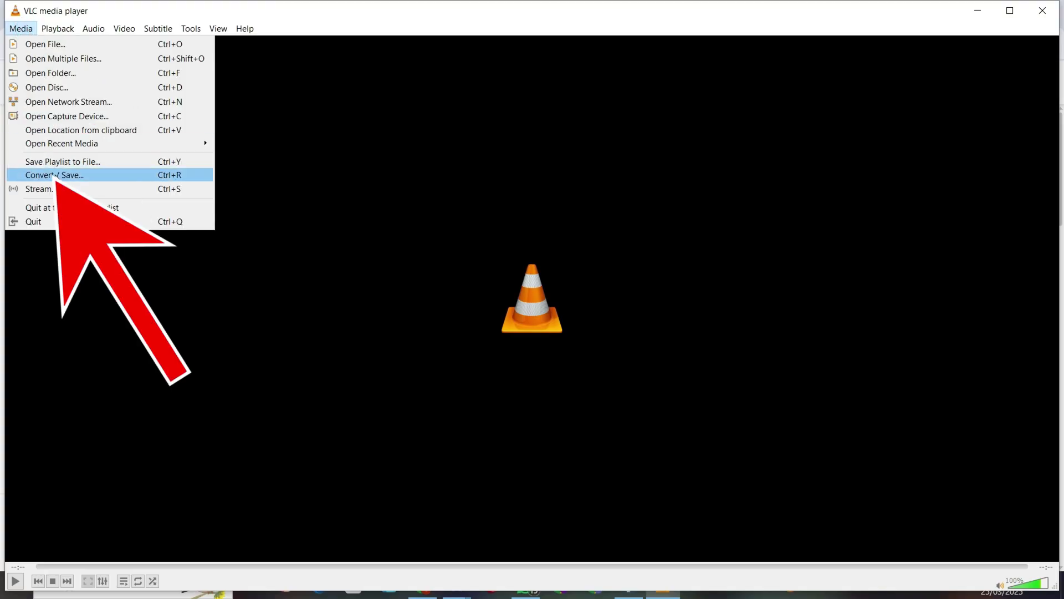
{"action": "left_click", "coordinate": [55, 175]}
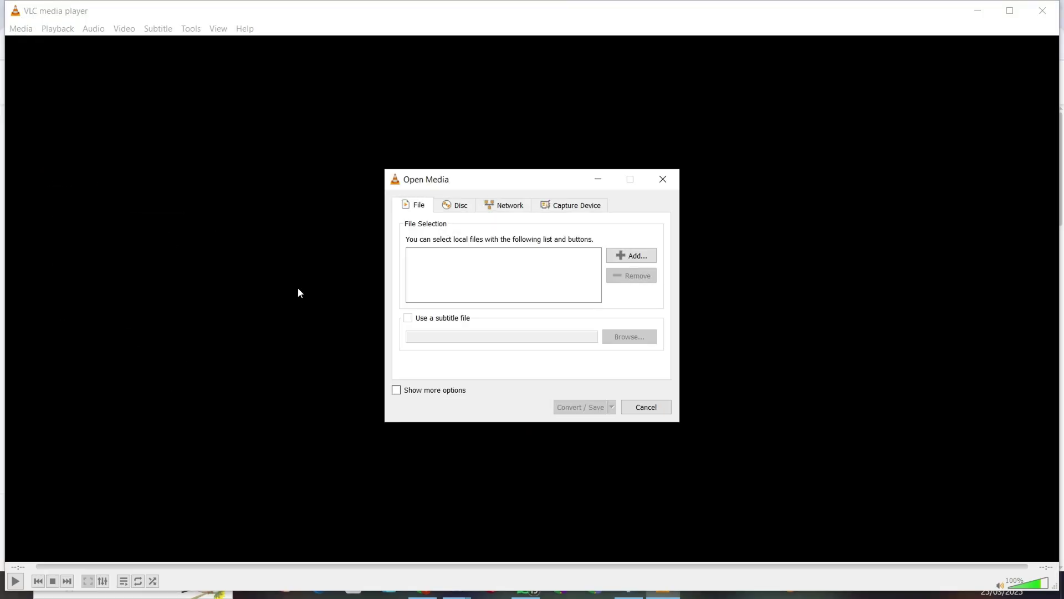
{"action": "left_click", "coordinate": [631, 259]}
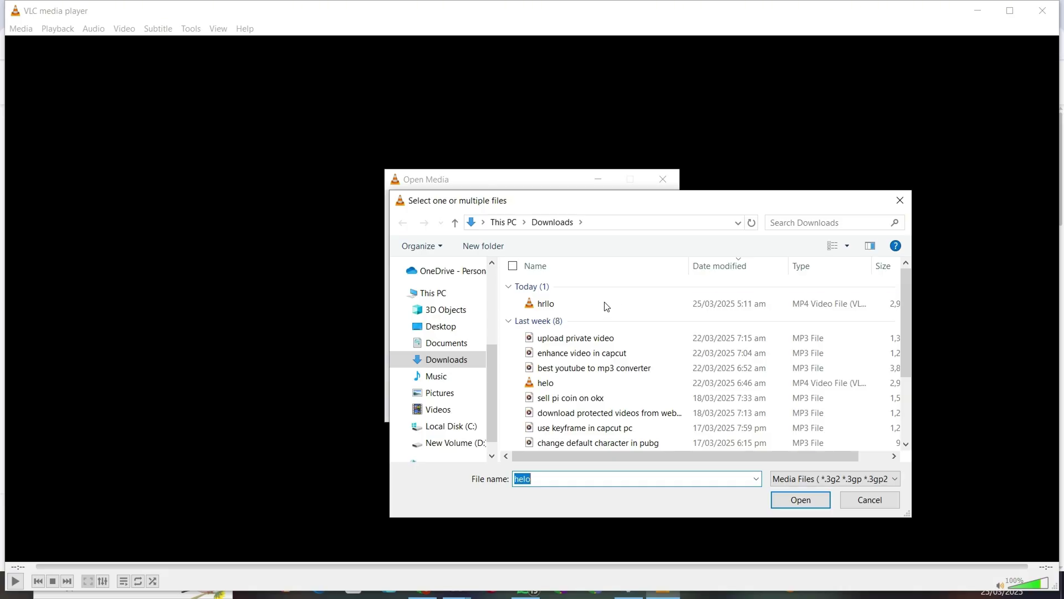
- Add hrllo.mp4 as the source and choose Convert
{"action": "double_click", "coordinate": [606, 305]}
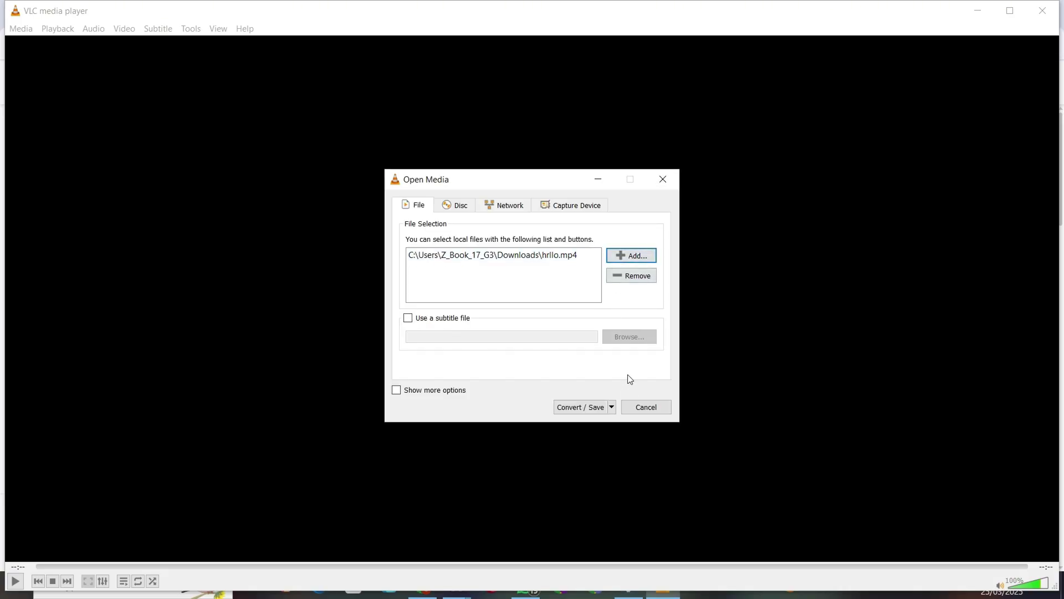
{"action": "left_click", "coordinate": [612, 407]}
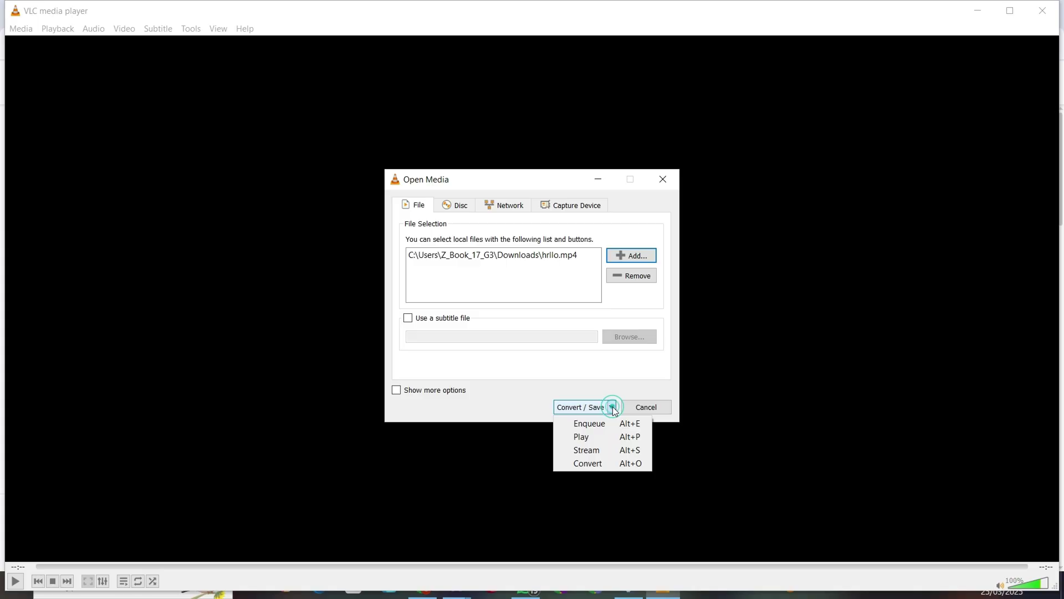
{"action": "left_click", "coordinate": [606, 464]}
- Review the output profiles and keep Audio - MP3
{"action": "left_click", "coordinate": [596, 324]}
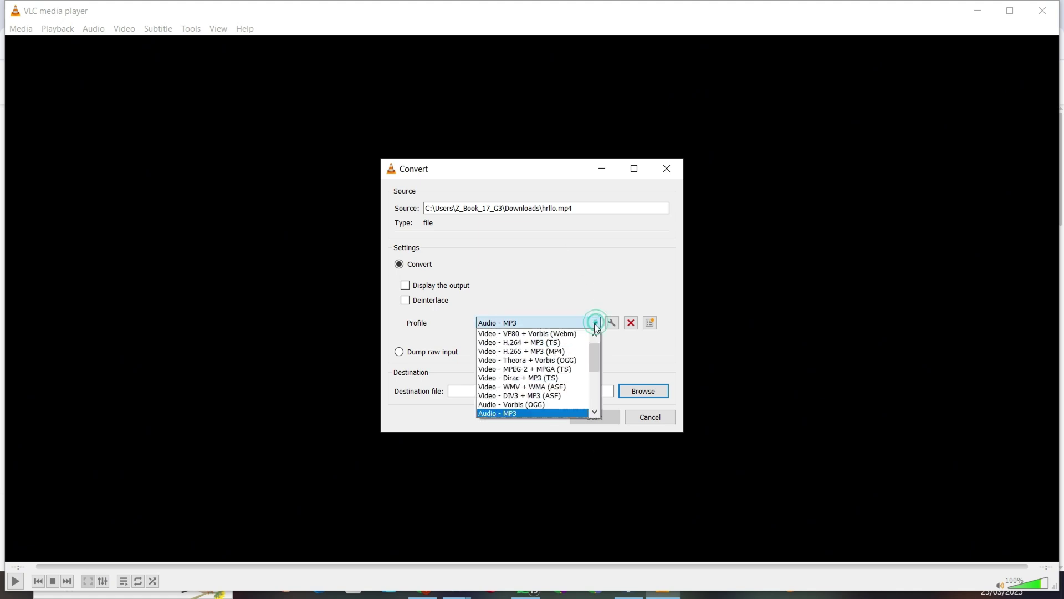
{"action": "left_click", "coordinate": [593, 321]}
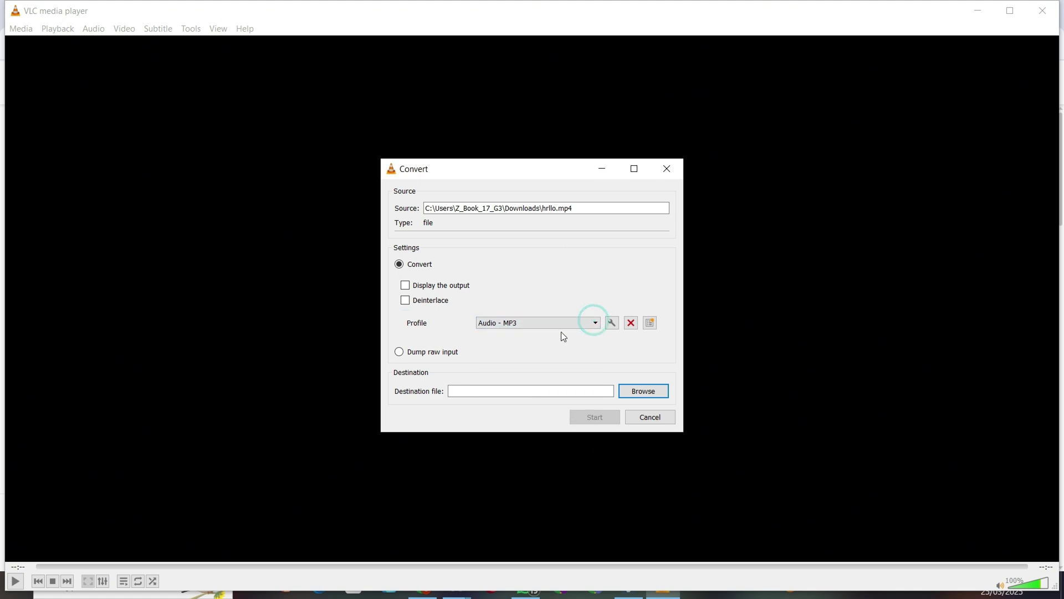
{"action": "left_click", "coordinate": [596, 323]}
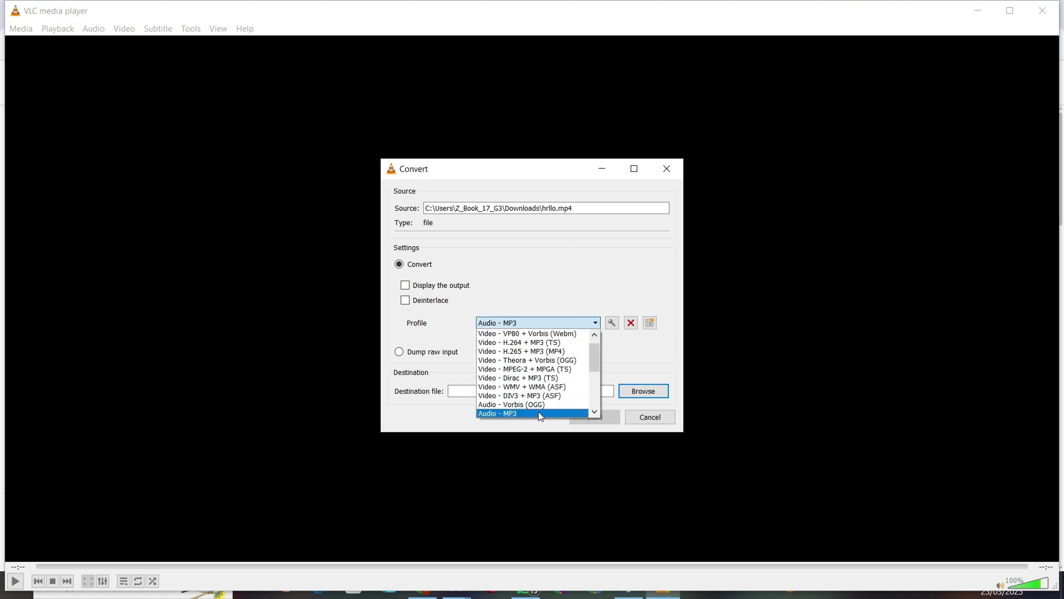
{"action": "left_click", "coordinate": [538, 413]}
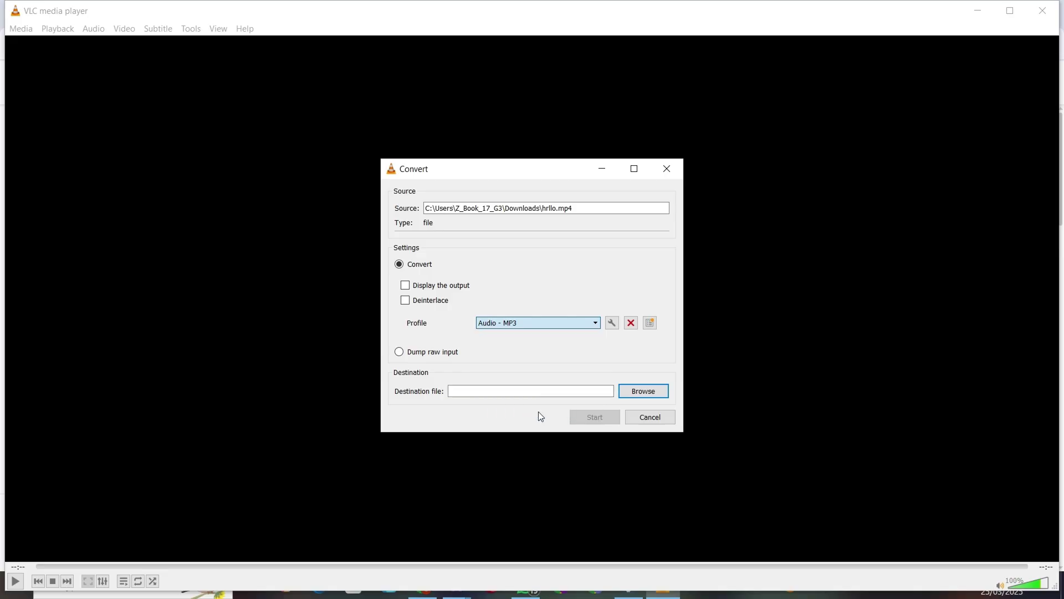
- Set the destination file to hrllo in the Music folder
{"action": "left_click", "coordinate": [636, 393]}
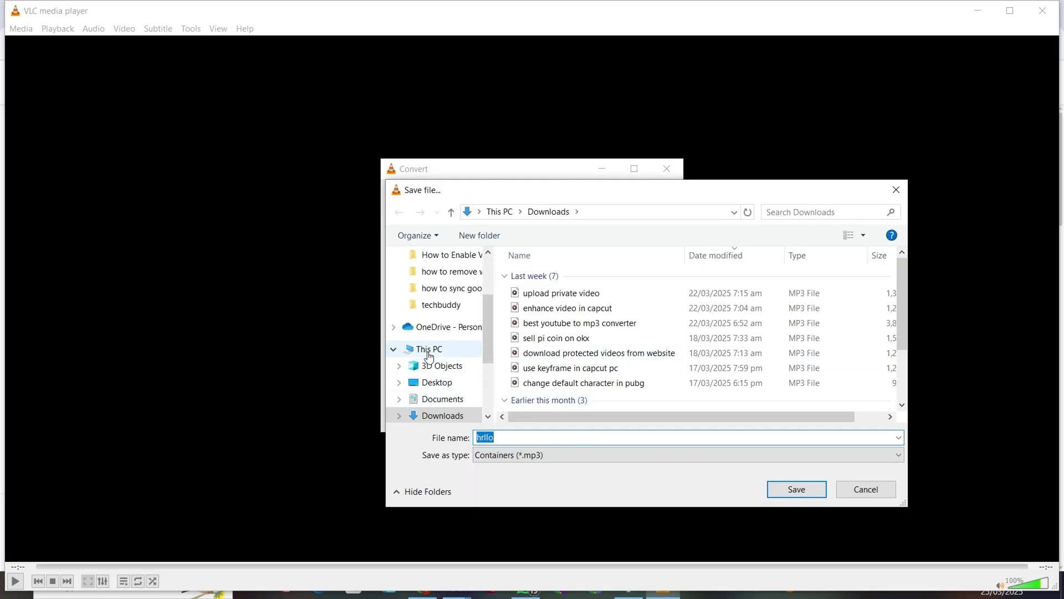
{"action": "scroll", "coordinate": [439, 397], "scroll_direction": "down", "scroll_amount": 1}
{"action": "left_click", "coordinate": [435, 416]}
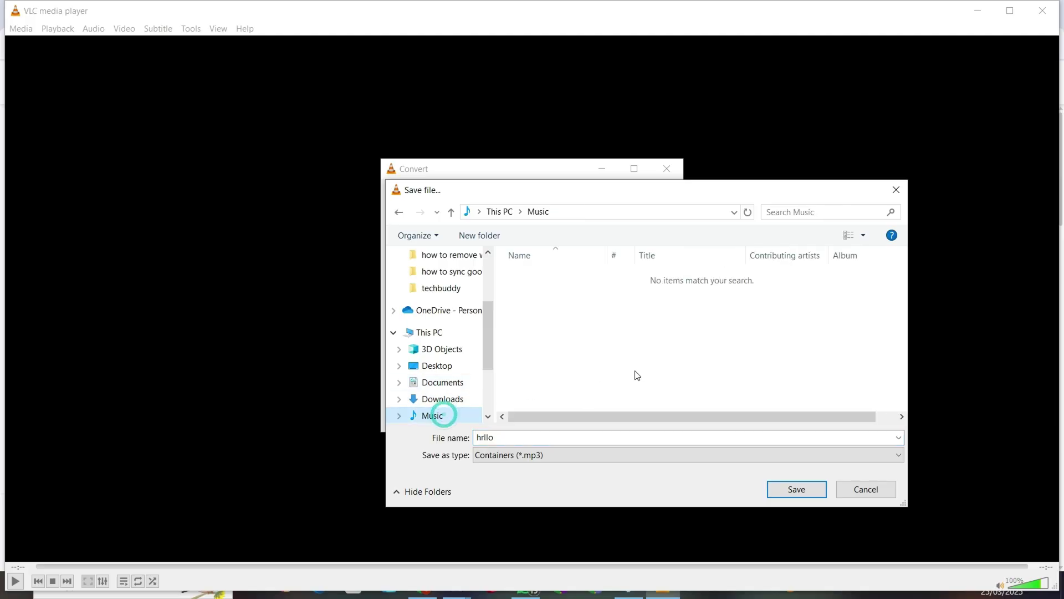
{"action": "left_click", "coordinate": [527, 437]}
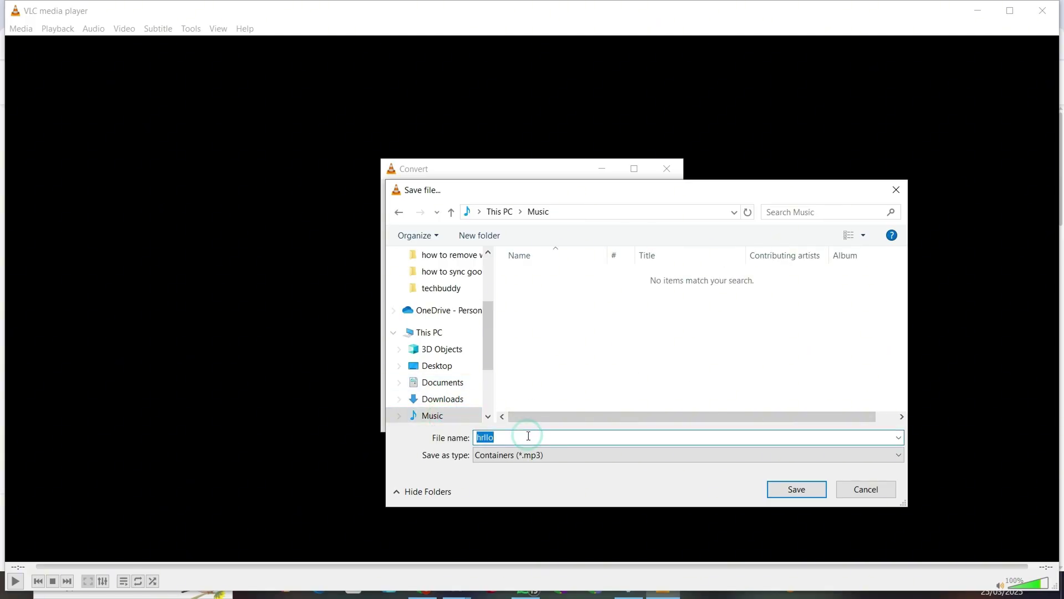
{"action": "left_click", "coordinate": [796, 489]}
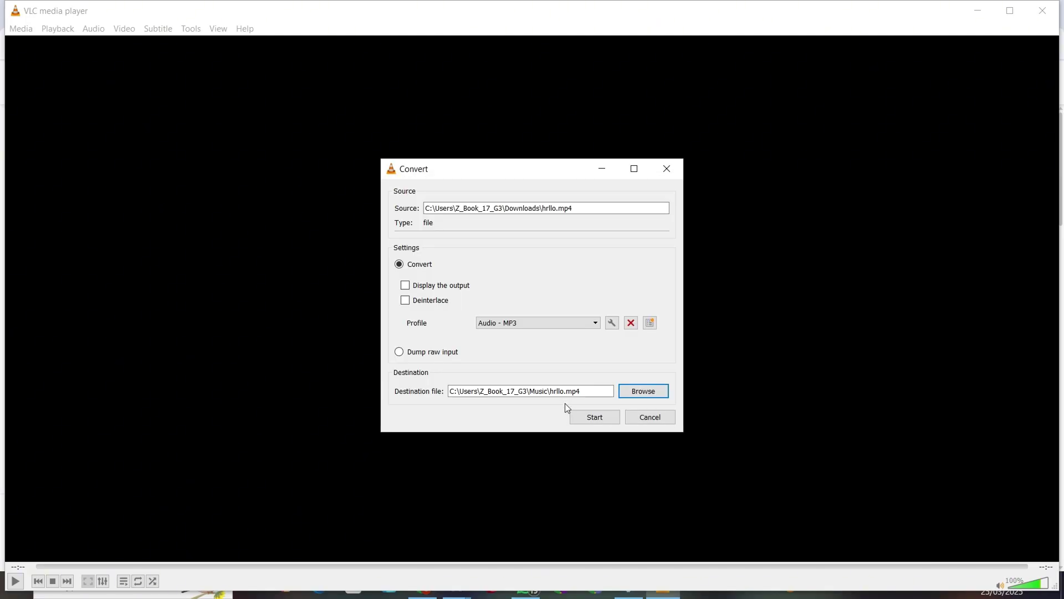
- Run the MP3 conversion and close the extra Downloads window
{"action": "left_click", "coordinate": [588, 420]}
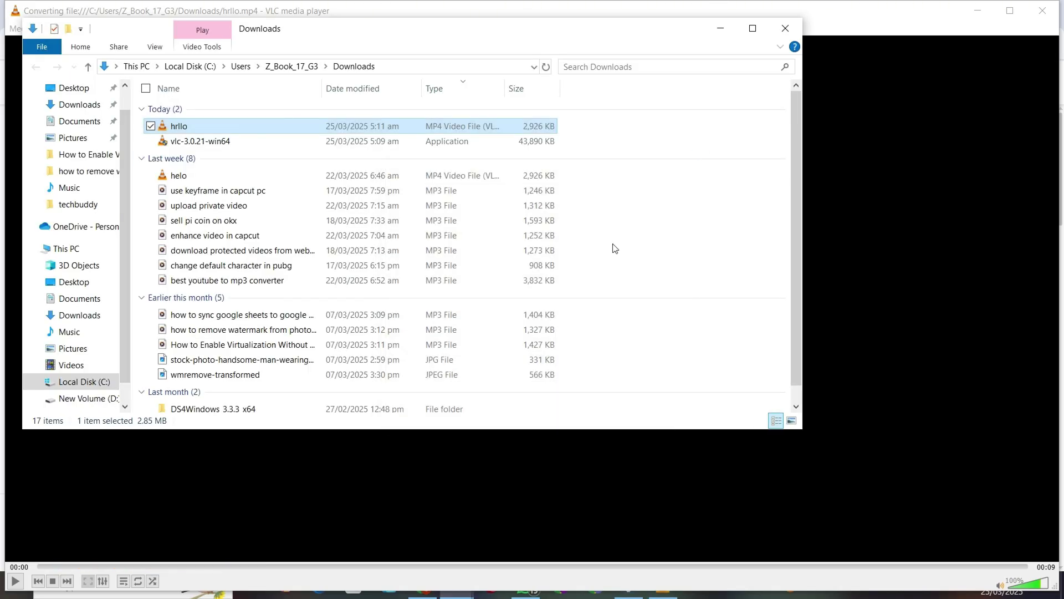
{"action": "left_click", "coordinate": [785, 29]}
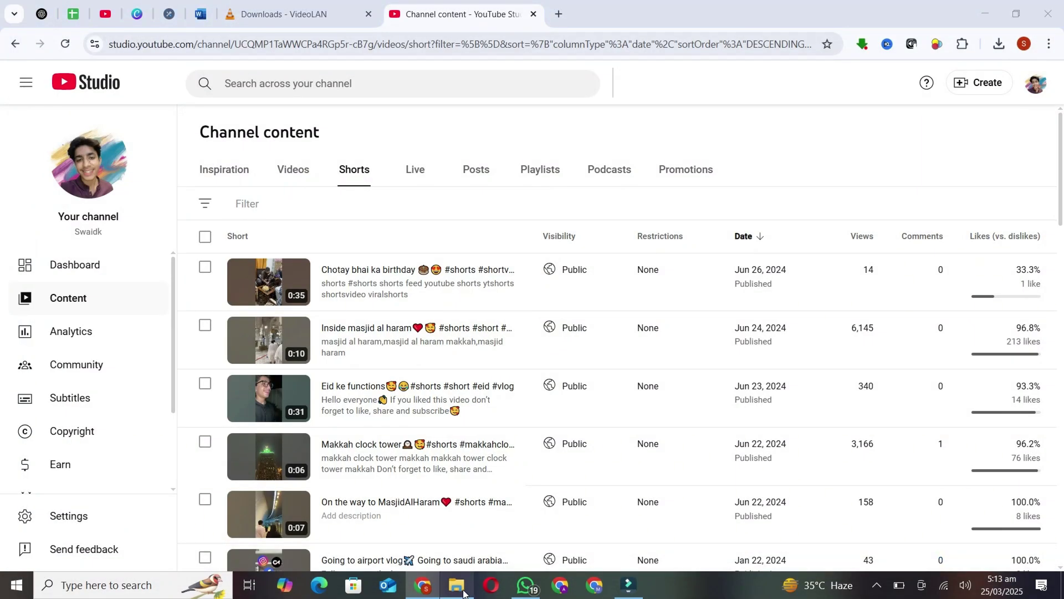
- Play the converted hrllo file from the Music folder in VLC and close it
{"action": "left_click", "coordinate": [464, 593]}
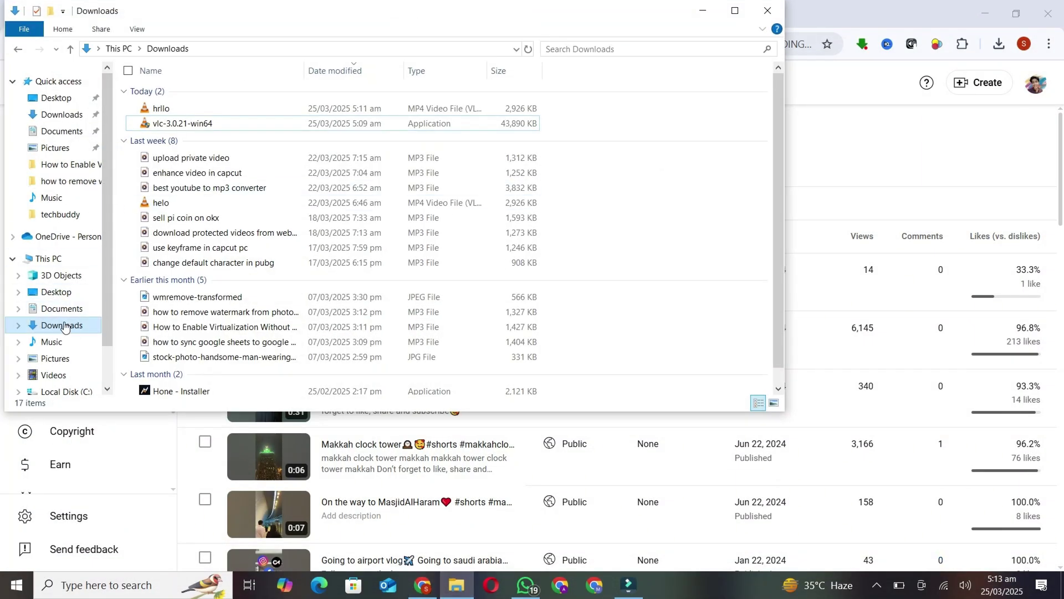
{"action": "left_click", "coordinate": [51, 342]}
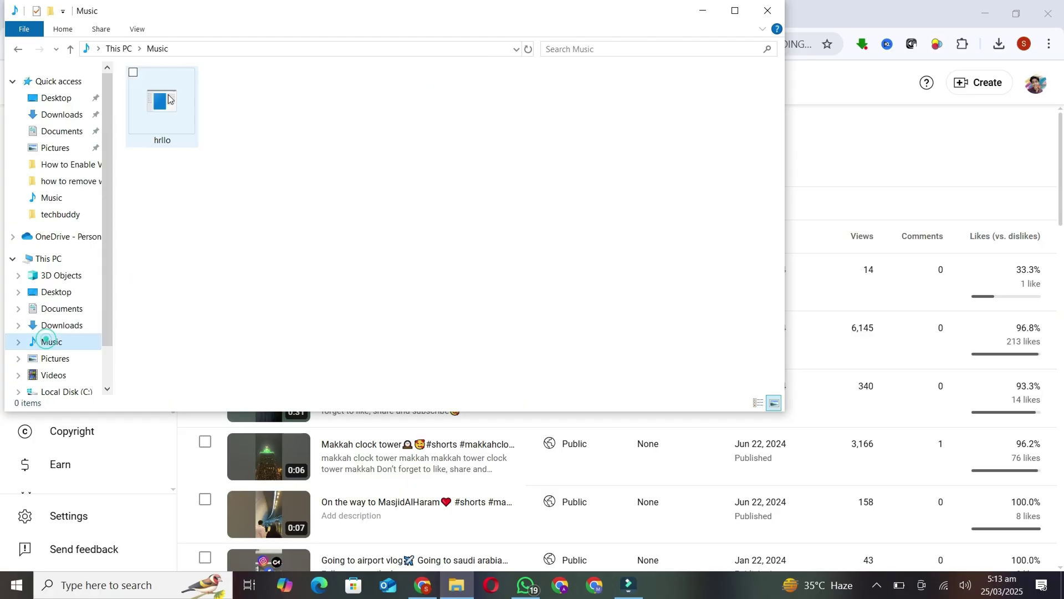
{"action": "double_click", "coordinate": [184, 123]}
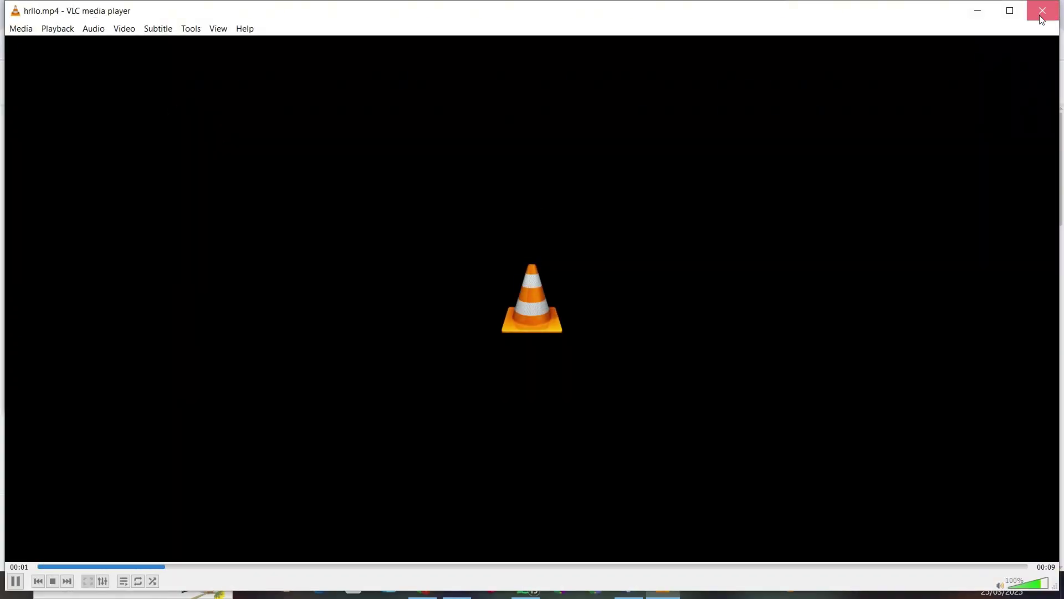
{"action": "left_click", "coordinate": [1042, 12]}
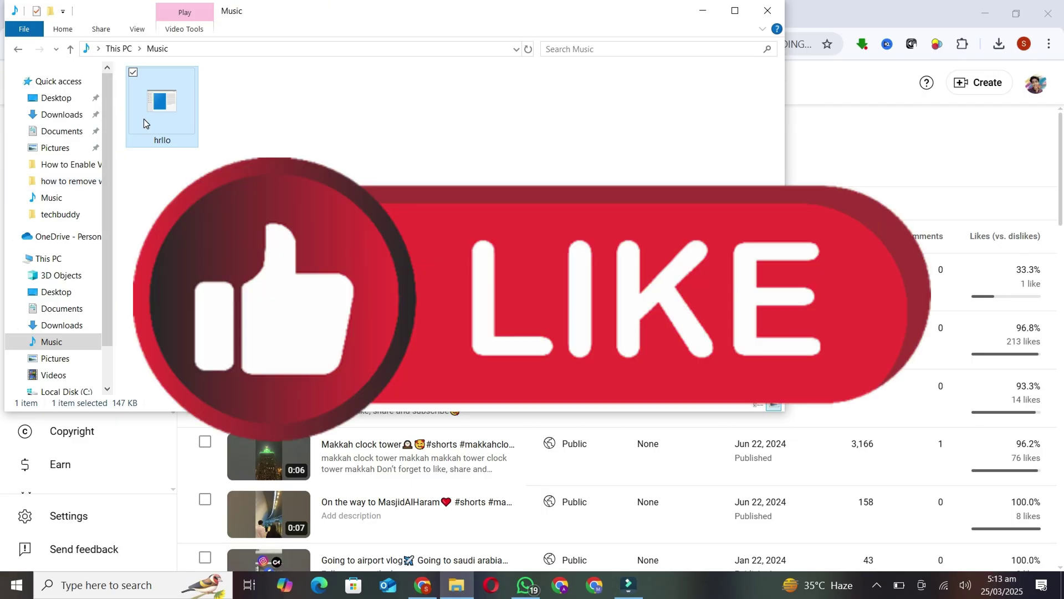
- Play hrllo once more, close VLC and return to the Music folder
{"action": "double_click", "coordinate": [190, 111]}
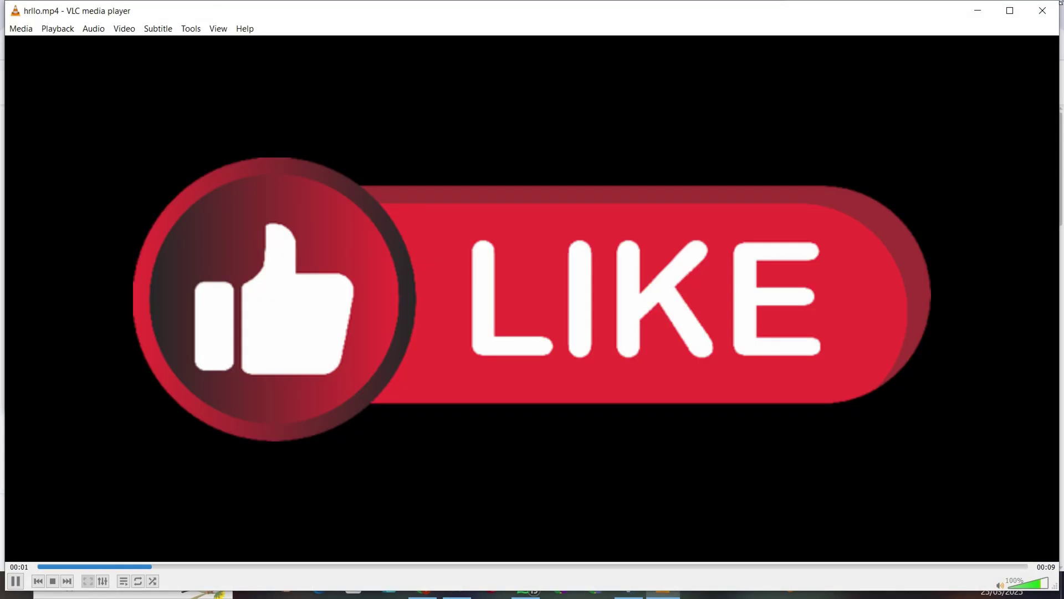
{"action": "left_click", "coordinate": [1042, 11]}
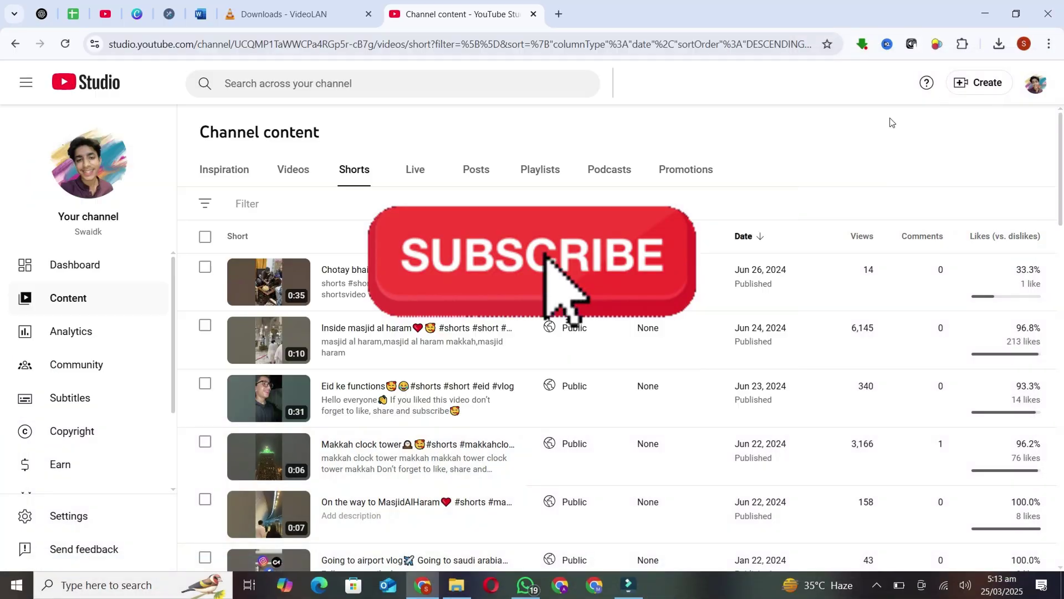
{"action": "left_click", "coordinate": [456, 585]}
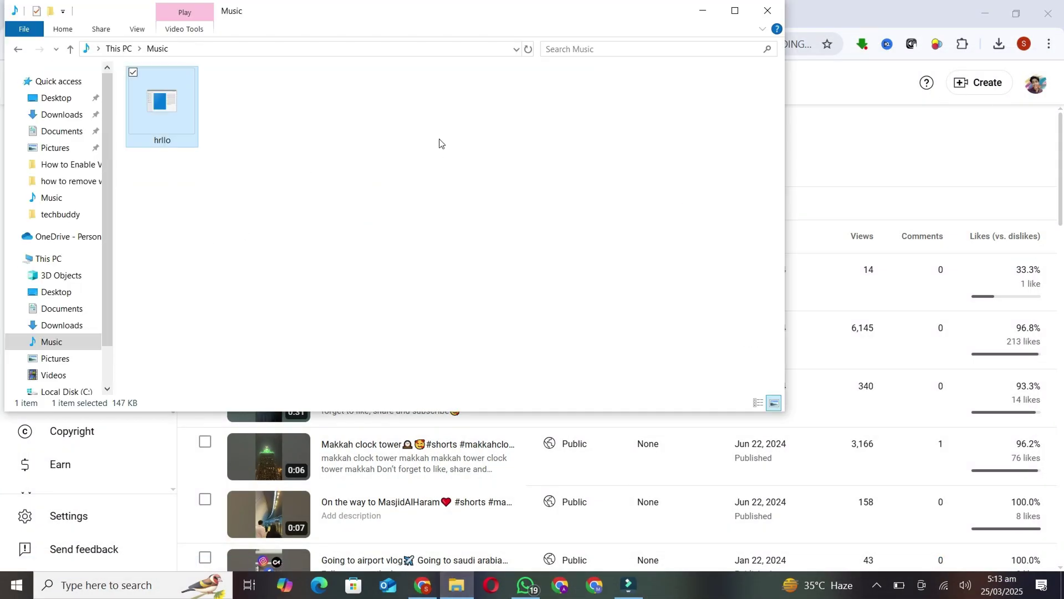
{"action": "left_click", "coordinate": [440, 139]}
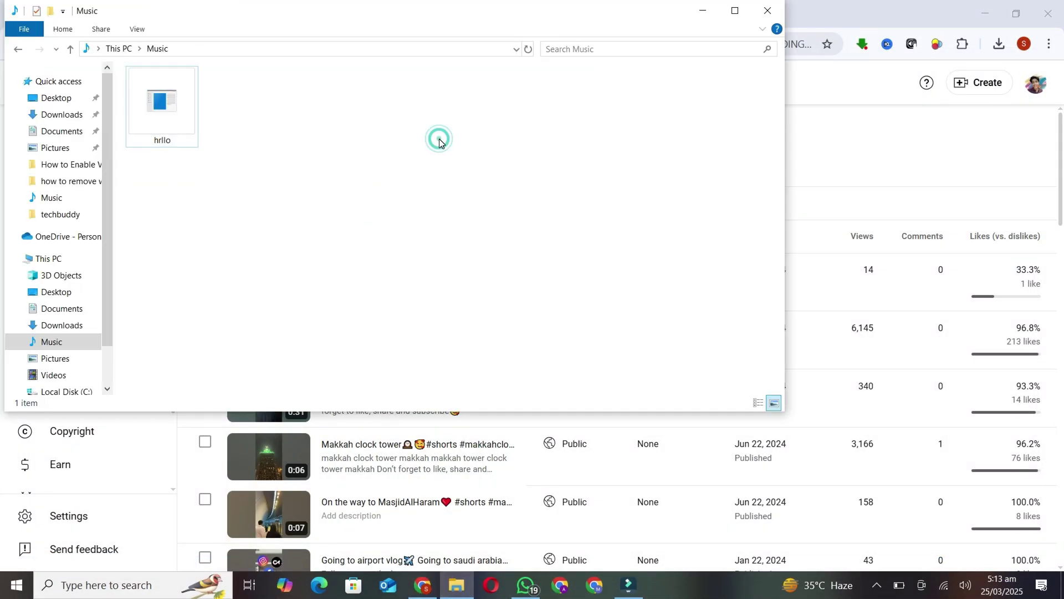